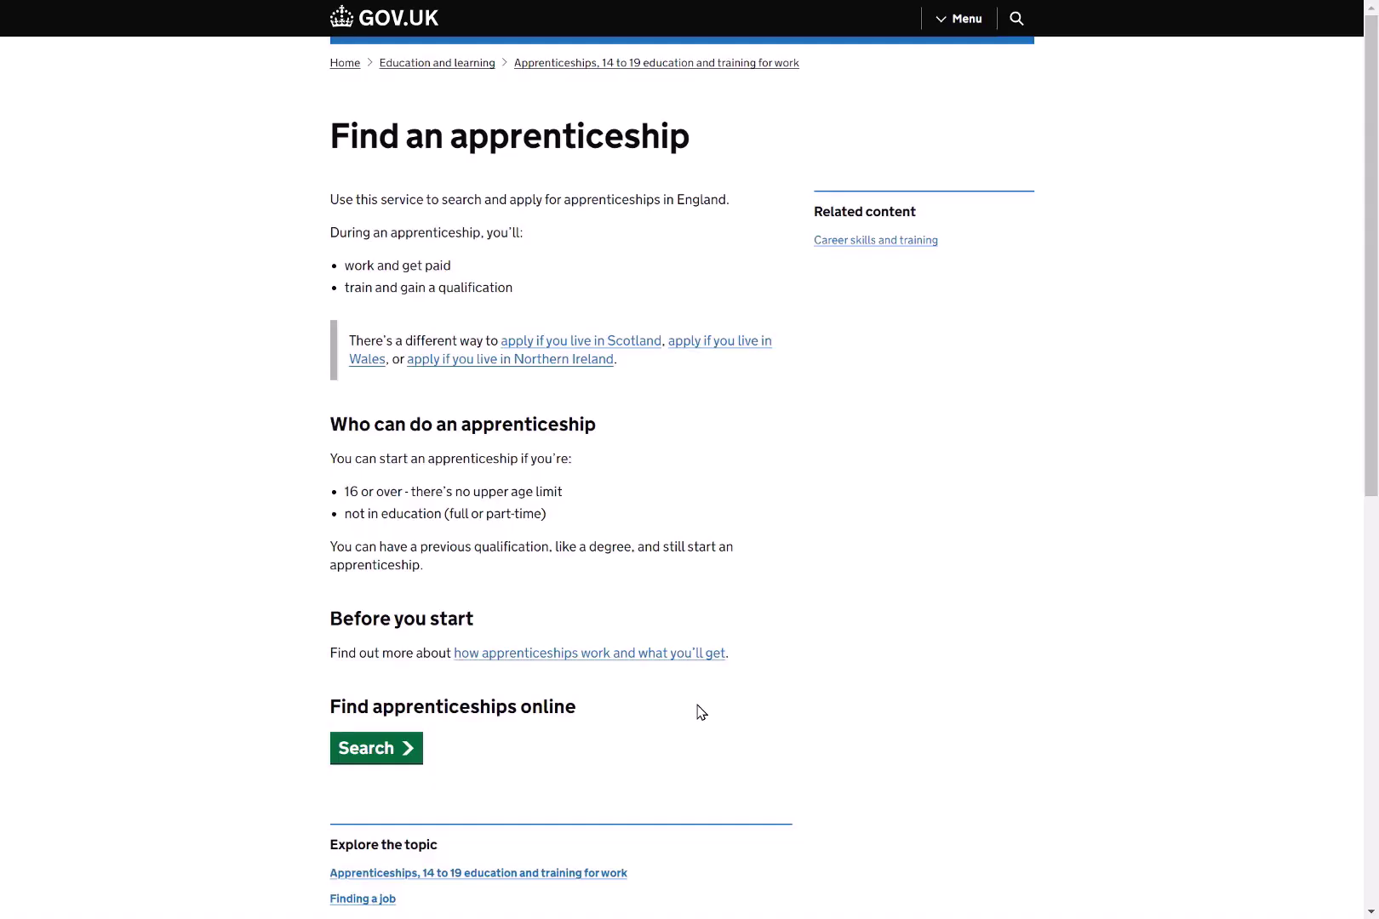
From the apprenticeship search, start a new GOV.UK One Login and submit your email address.
click(362, 751)
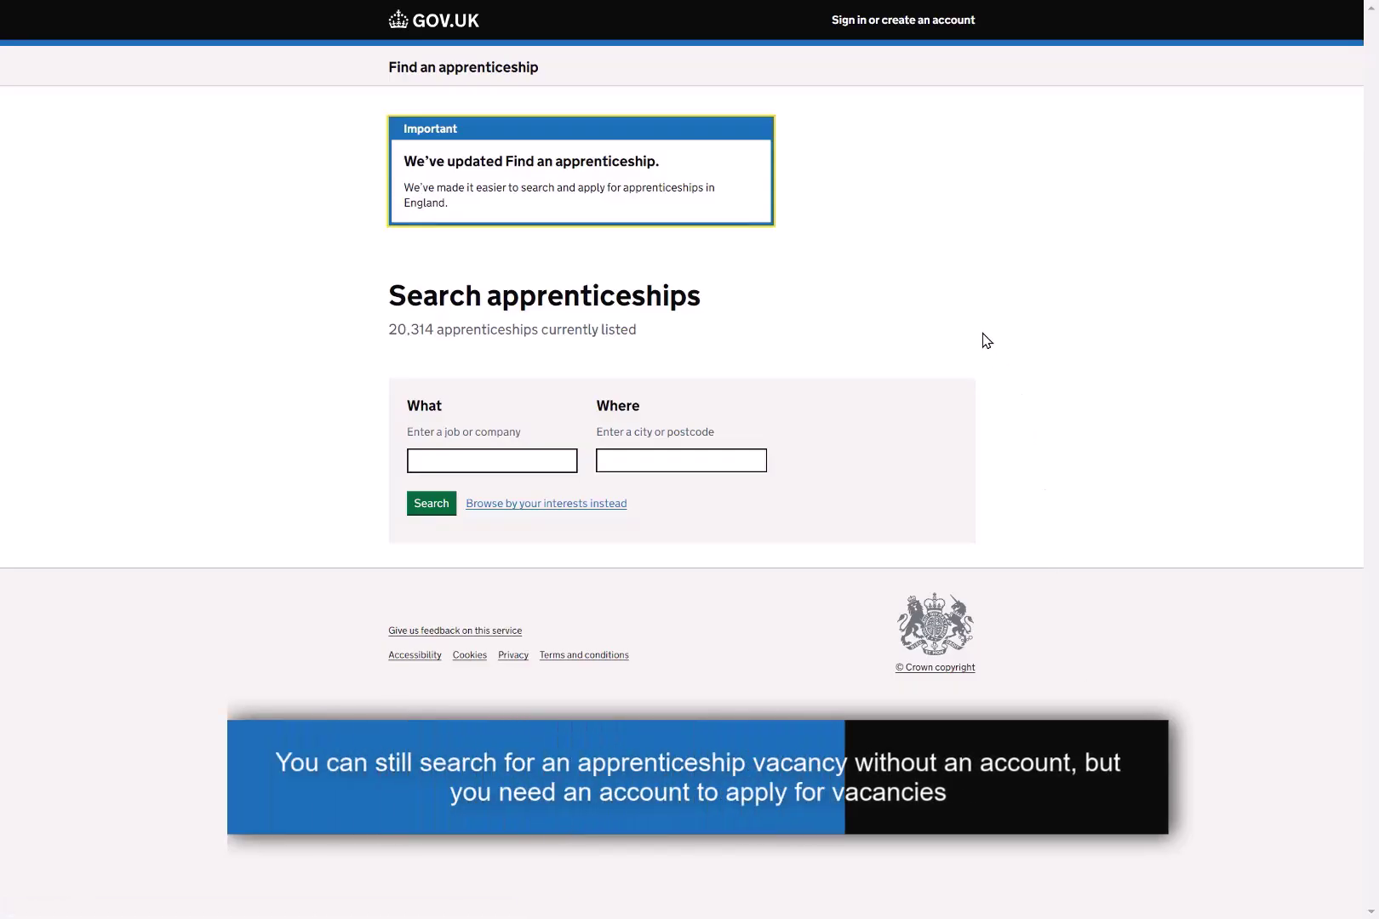
click(898, 23)
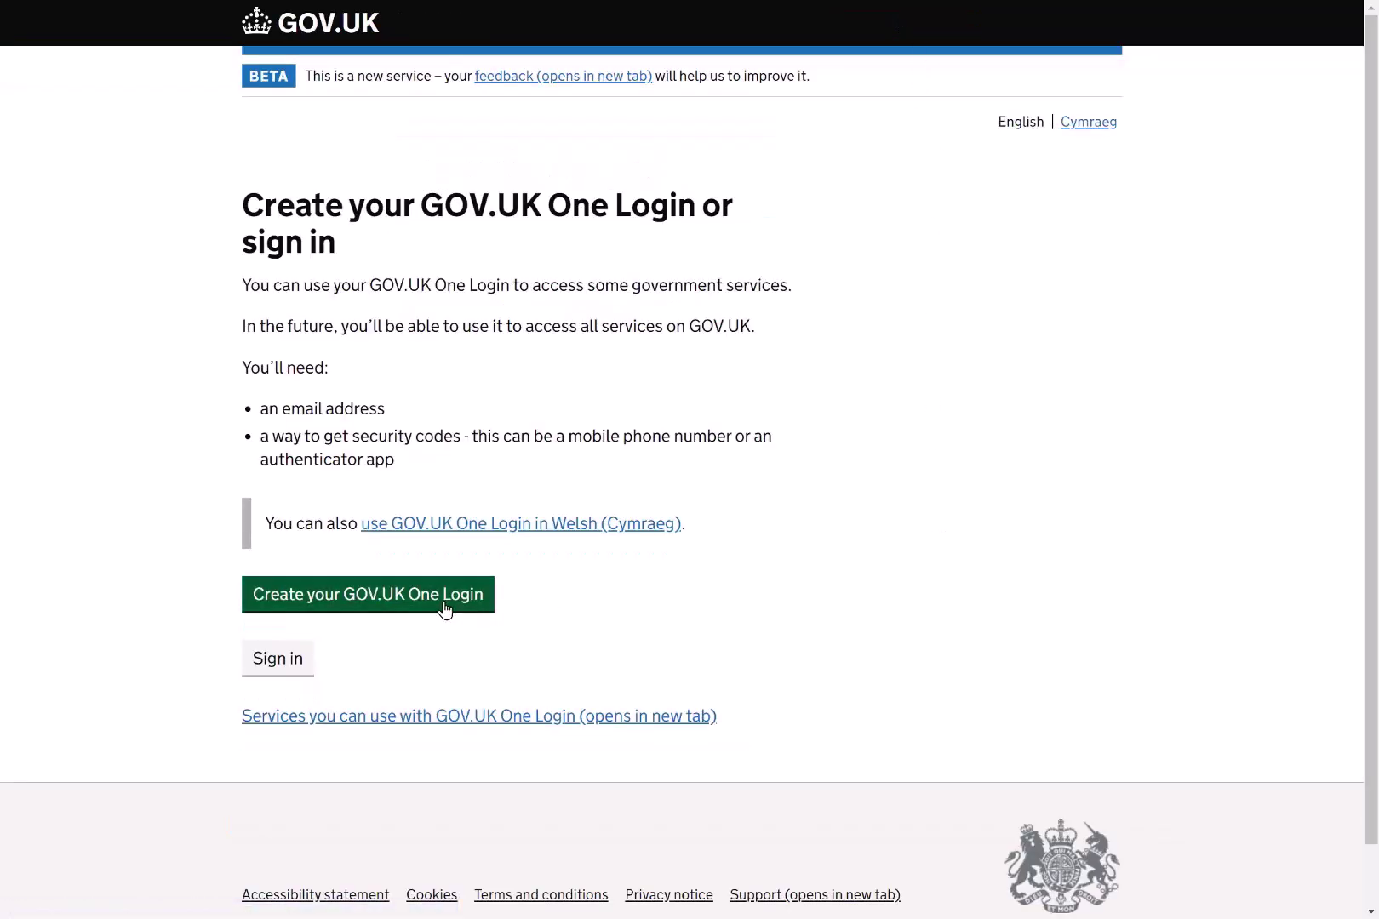
click(444, 608)
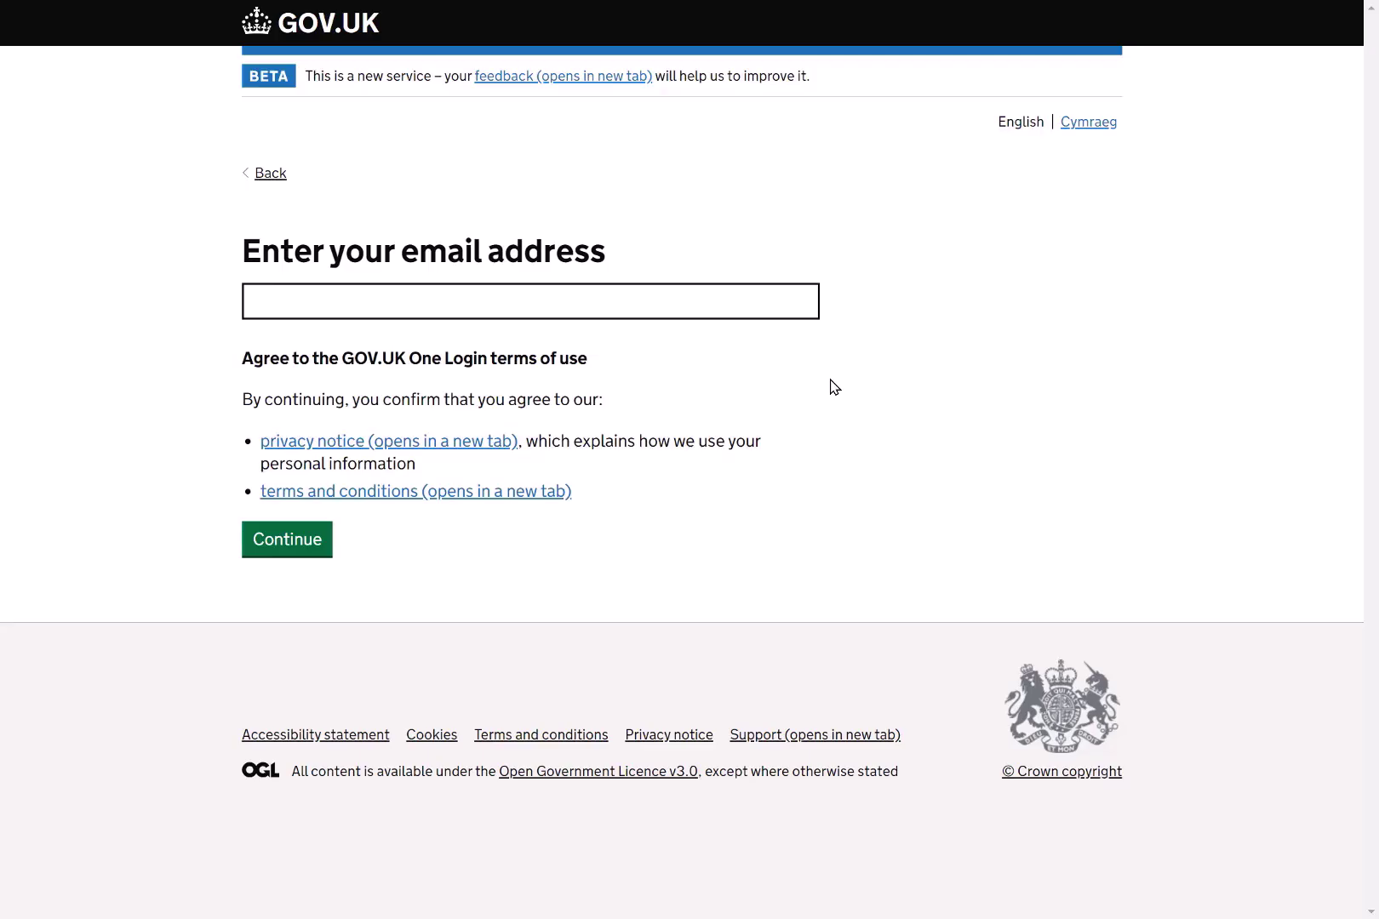
click(787, 297)
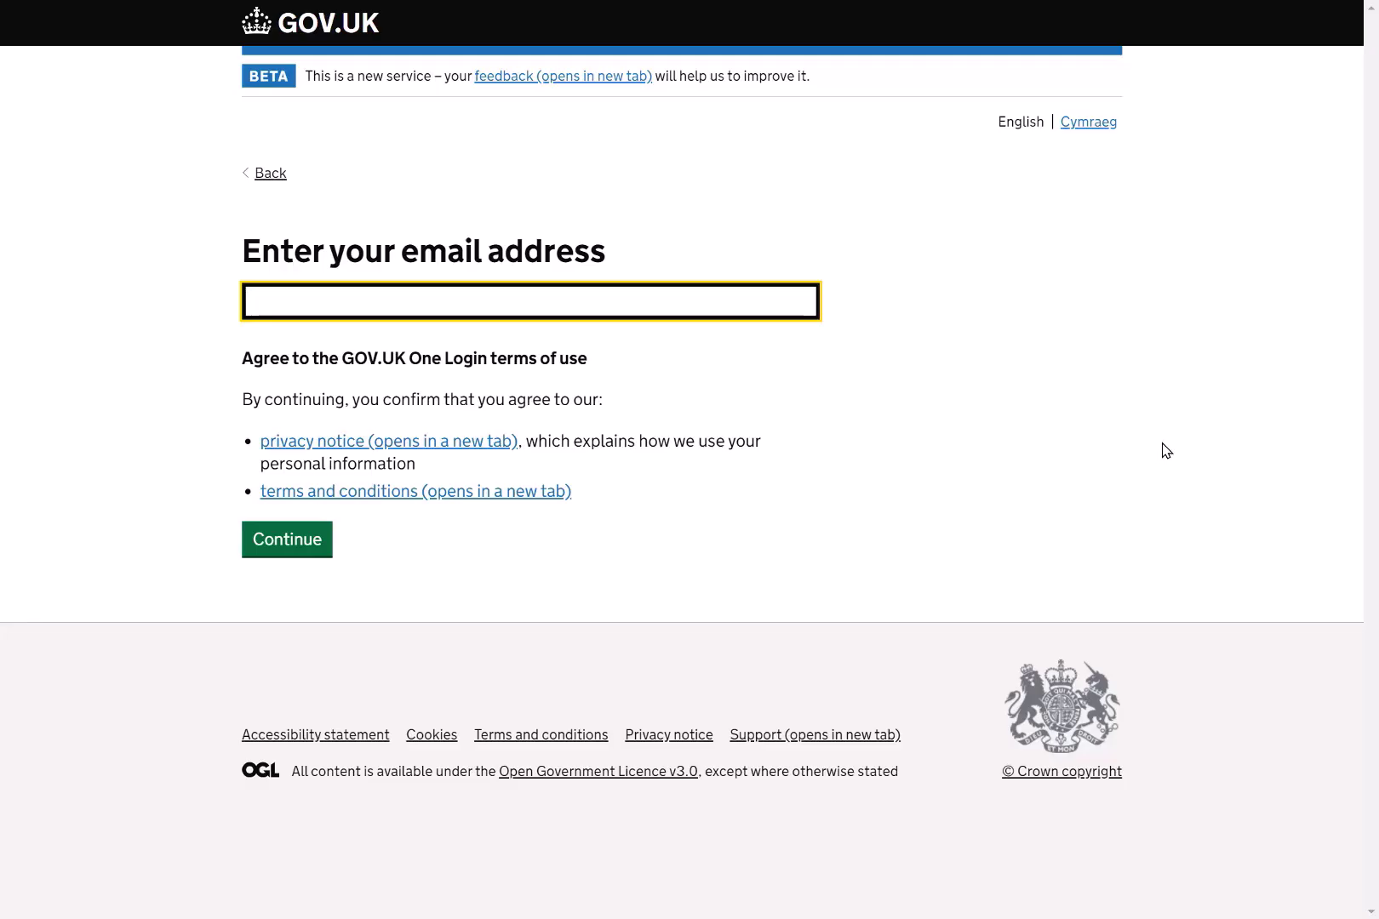
key(Return)
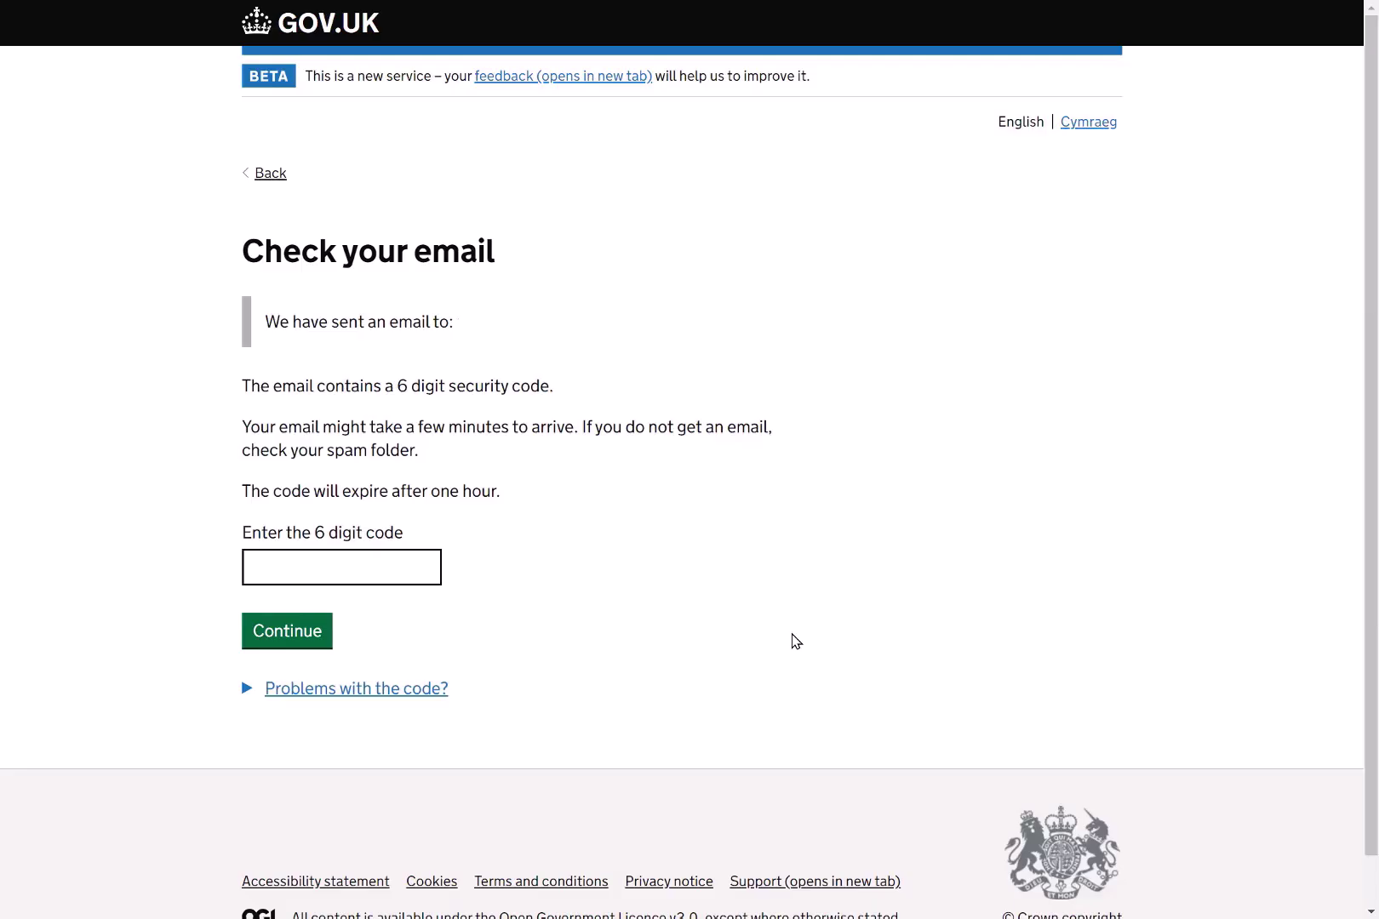
Enter the 6-digit security code from your email and continue.
click(381, 565)
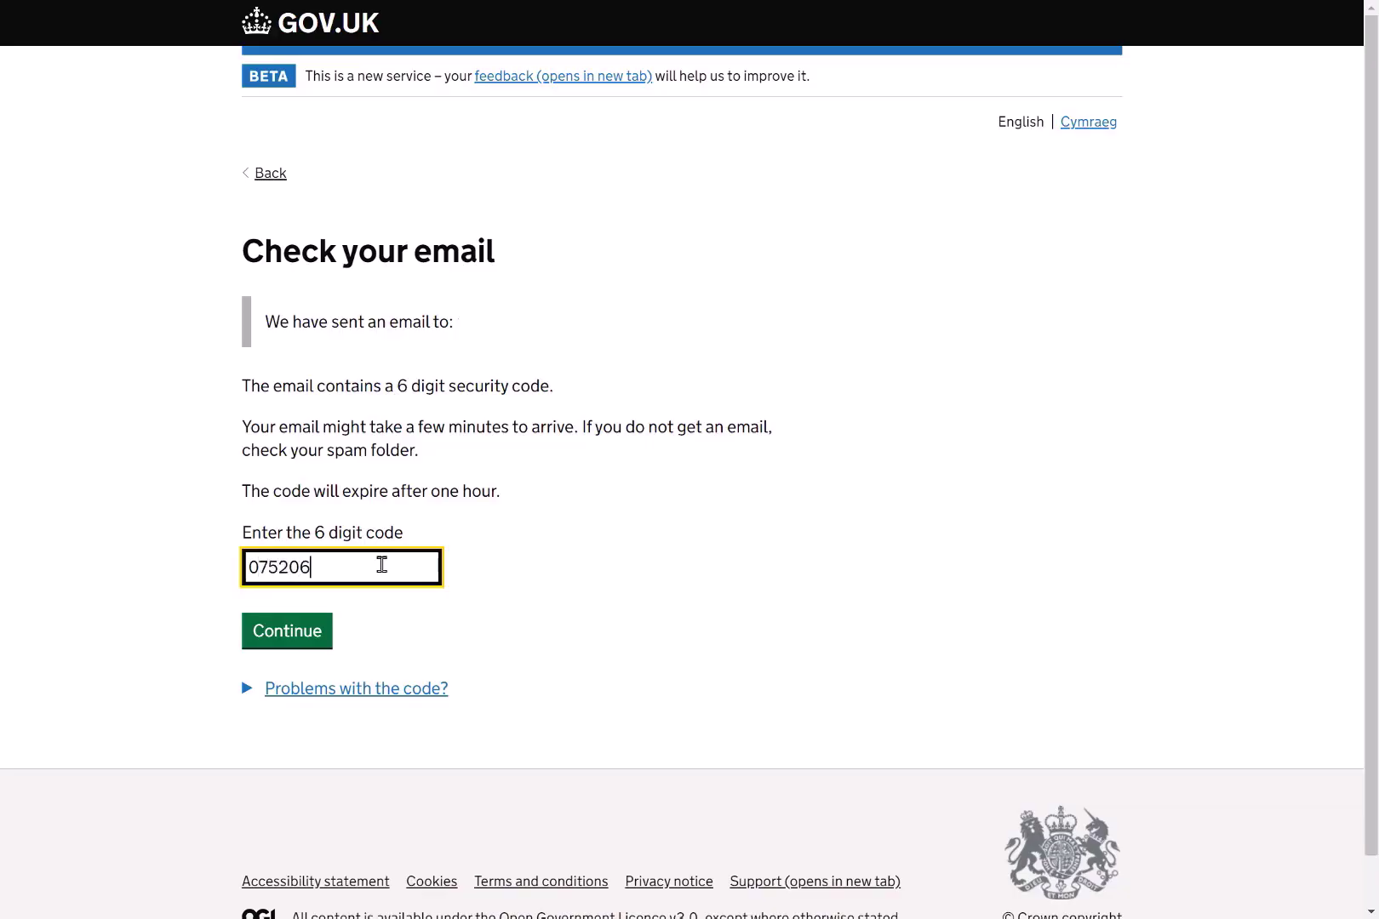
click(282, 644)
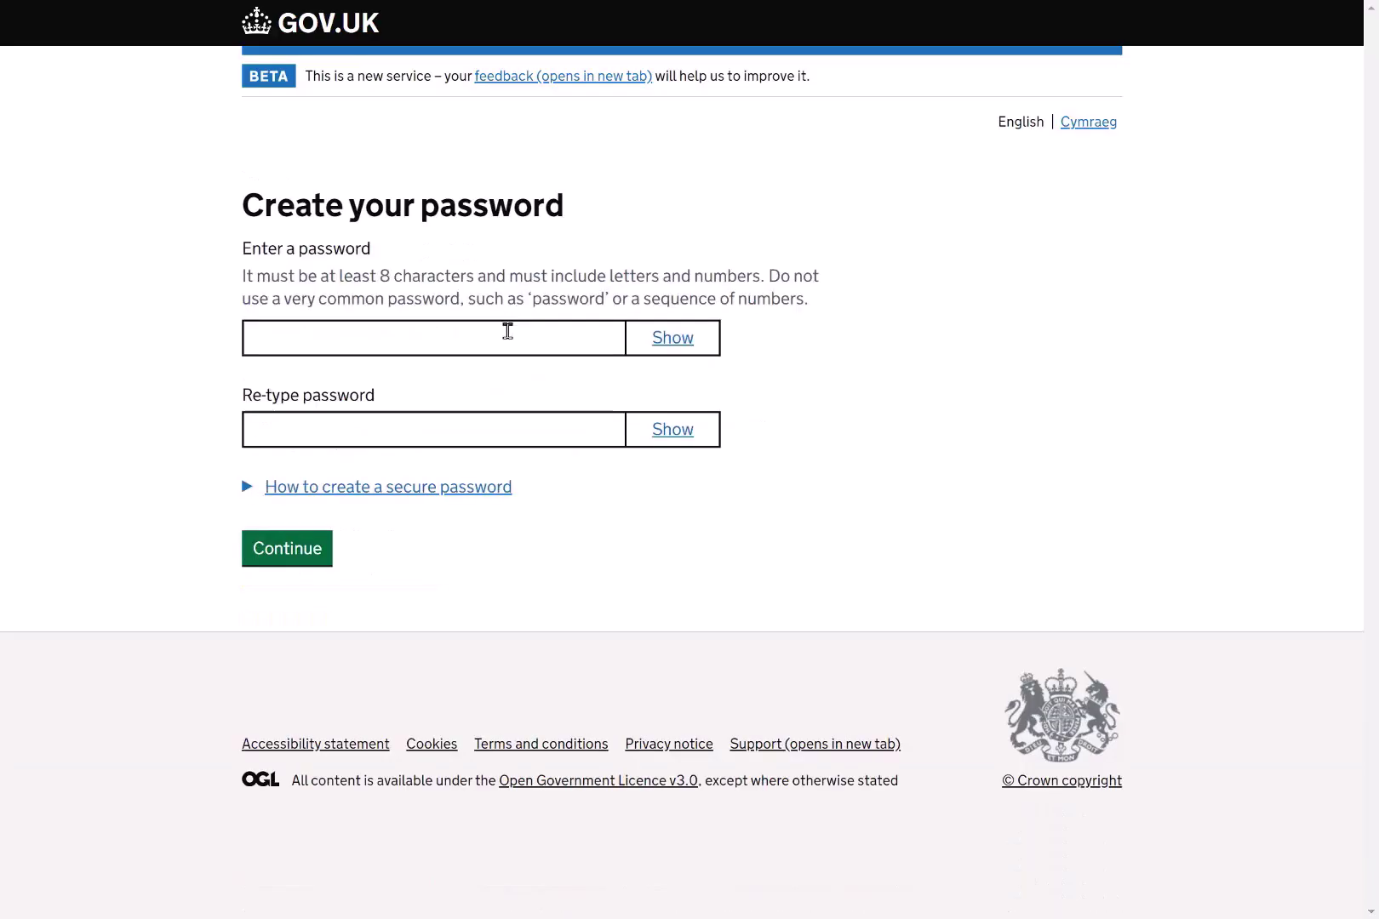
Create a new account password and confirm it.
click(508, 337)
text(•••••••••)
click(280, 425)
text(•••••••••)
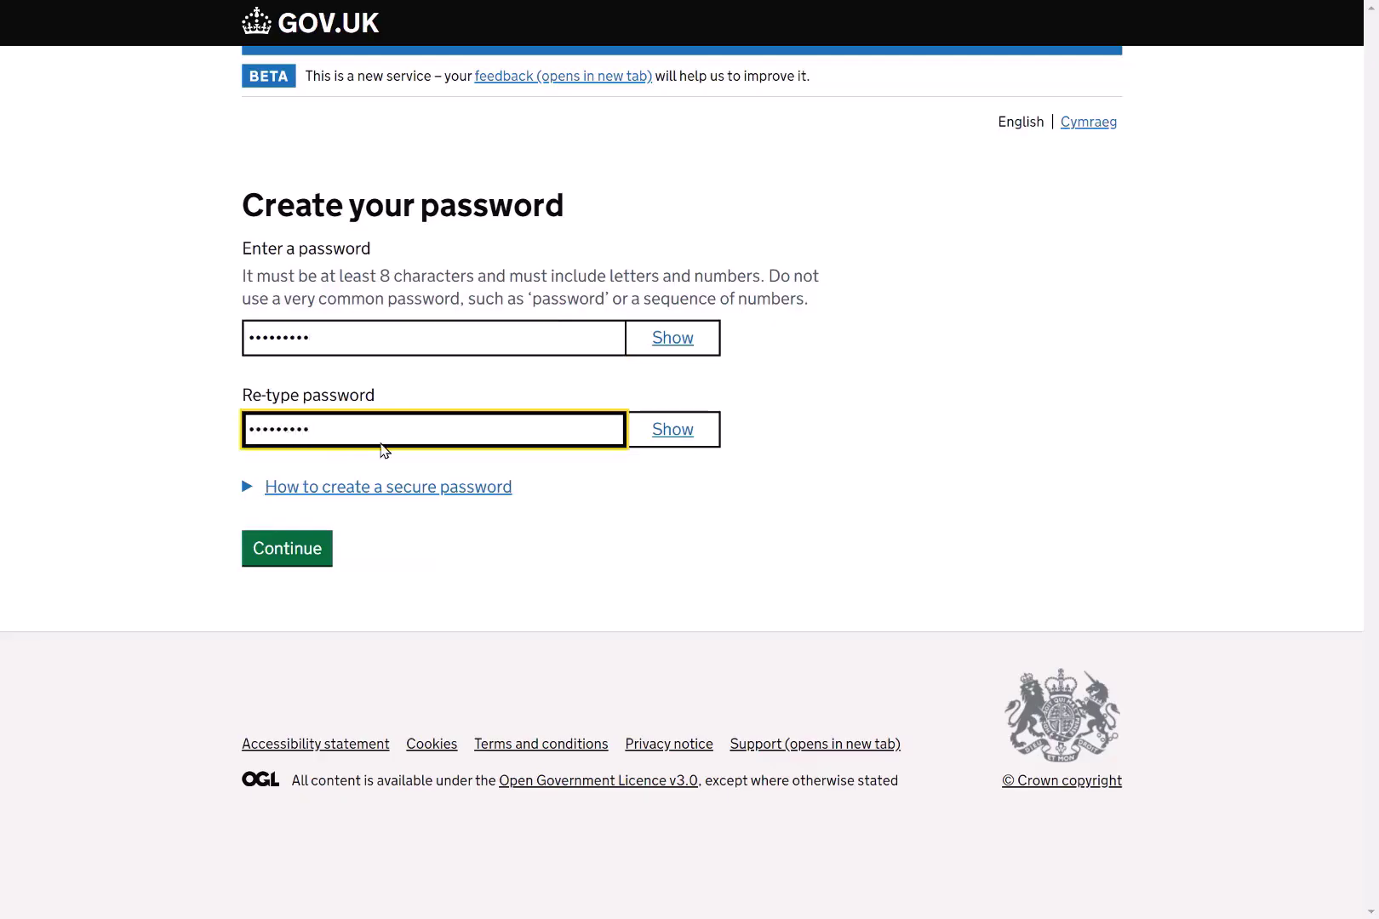
key(Return)
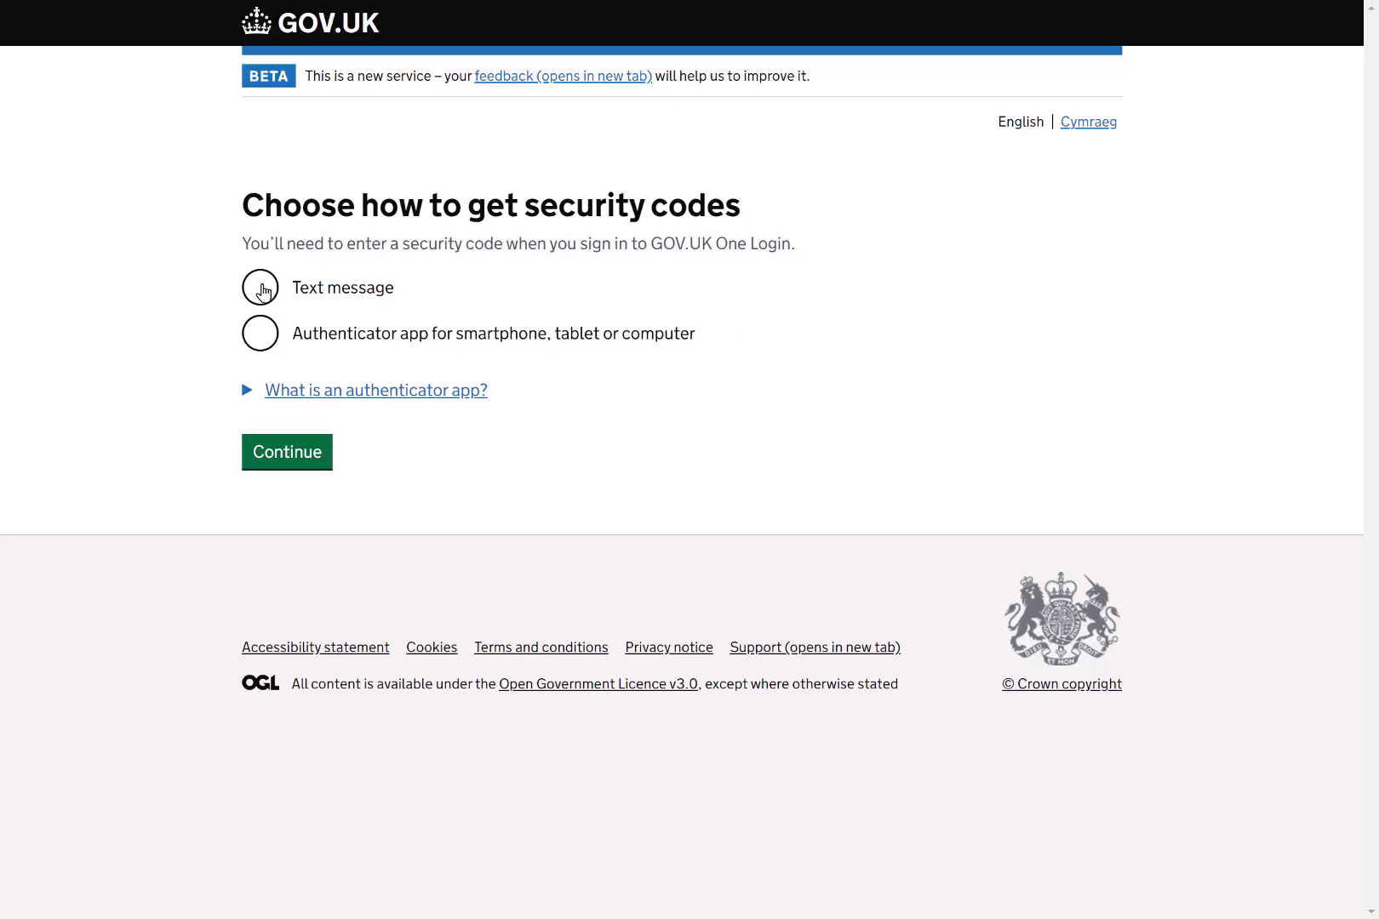
Choose text message for security codes, give your mobile number and submit the texted code.
click(263, 291)
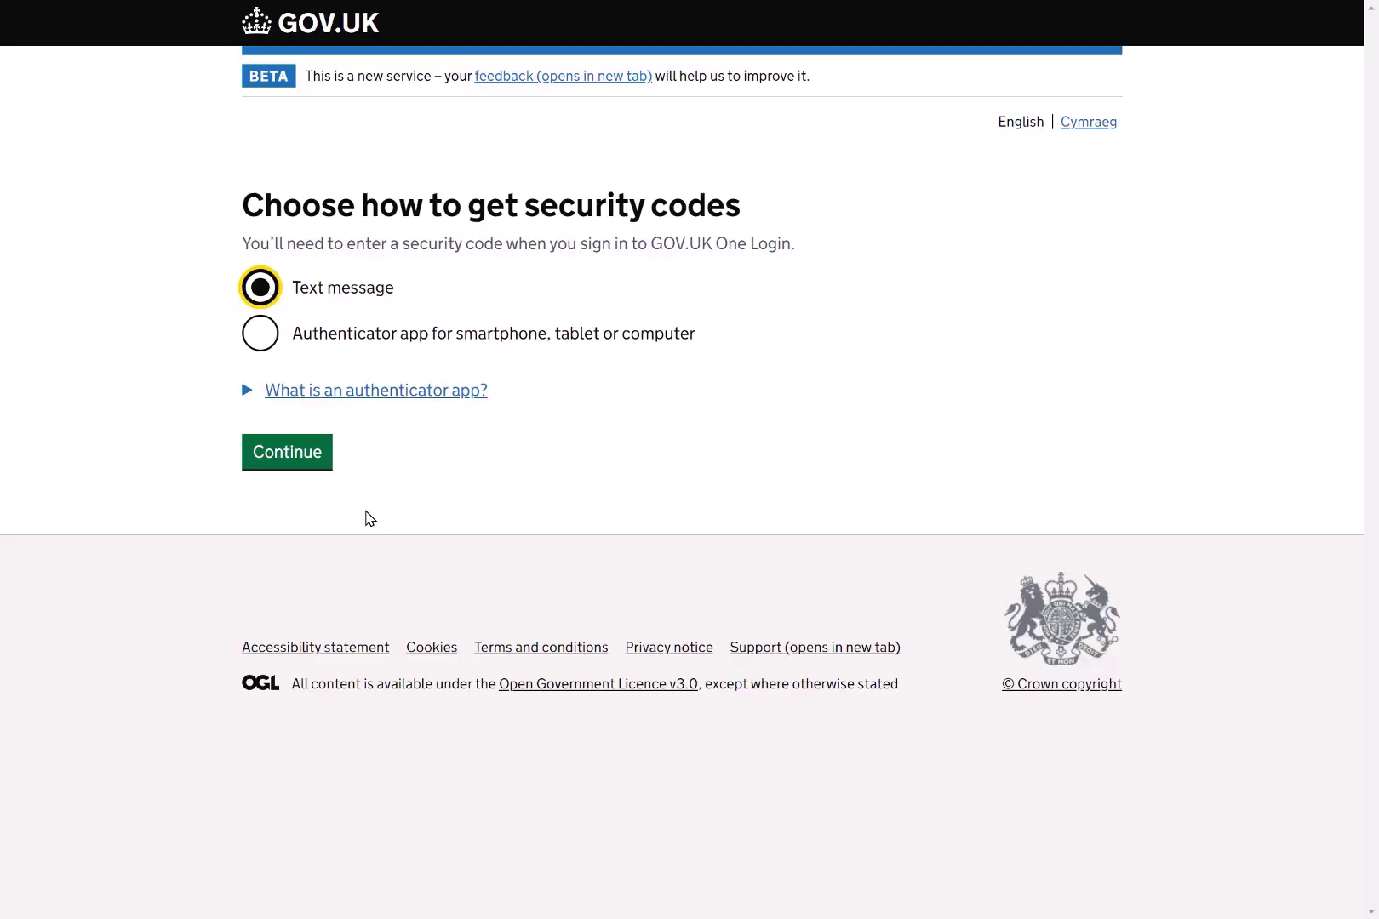
click(288, 460)
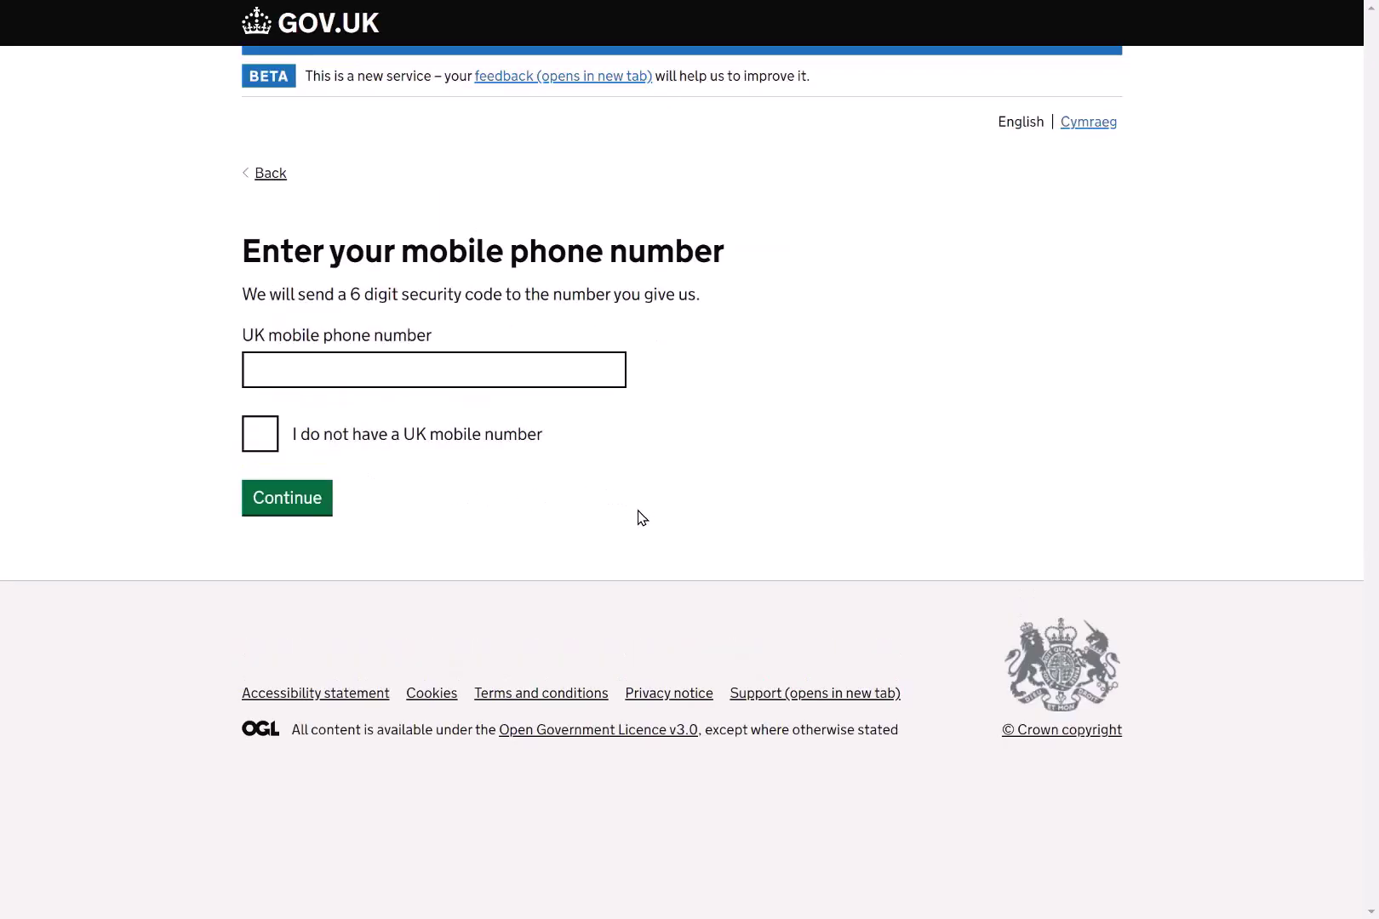
click(512, 364)
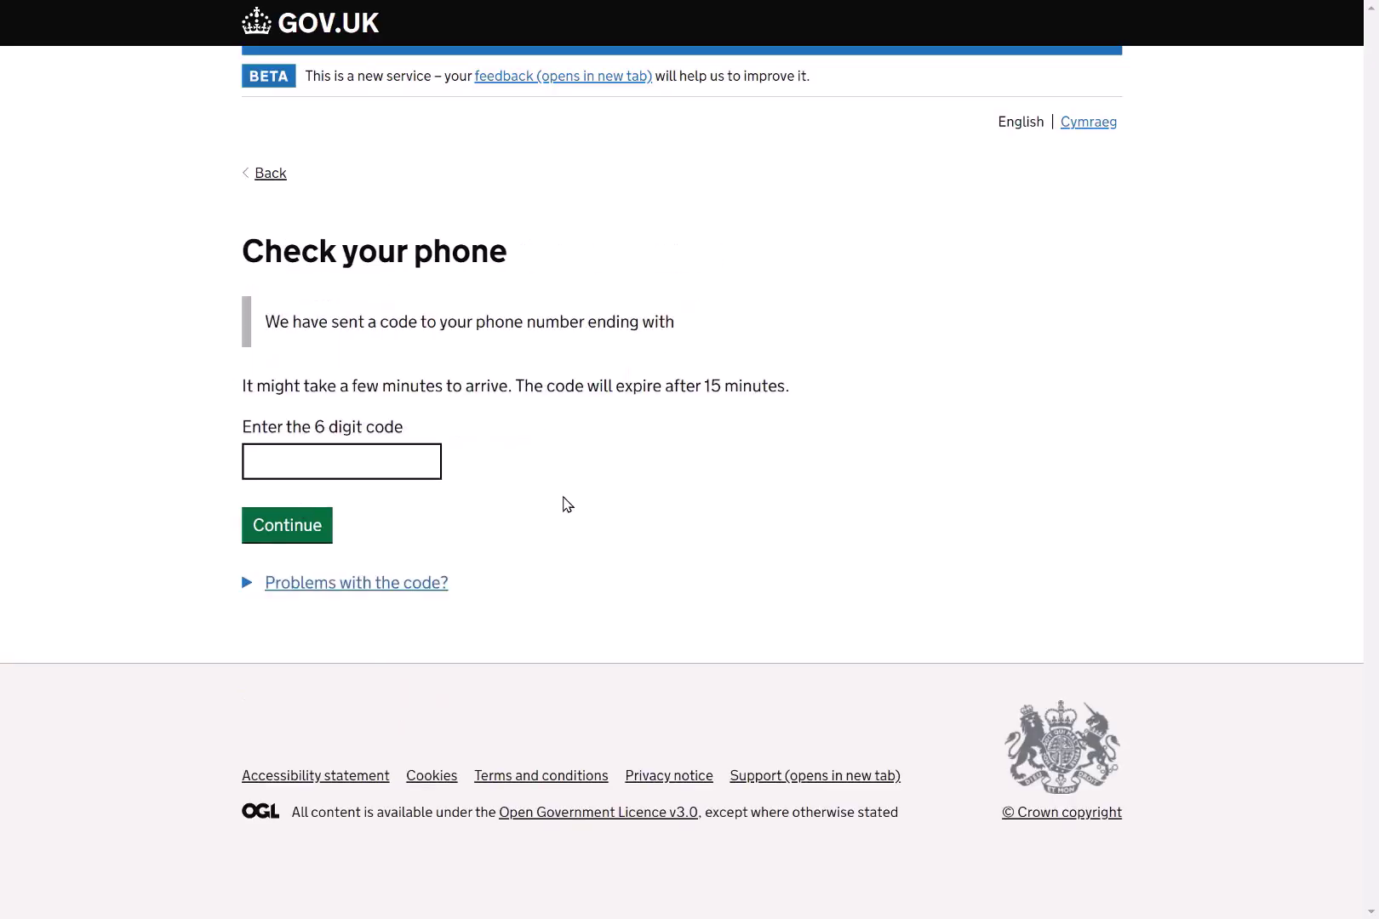
click(364, 468)
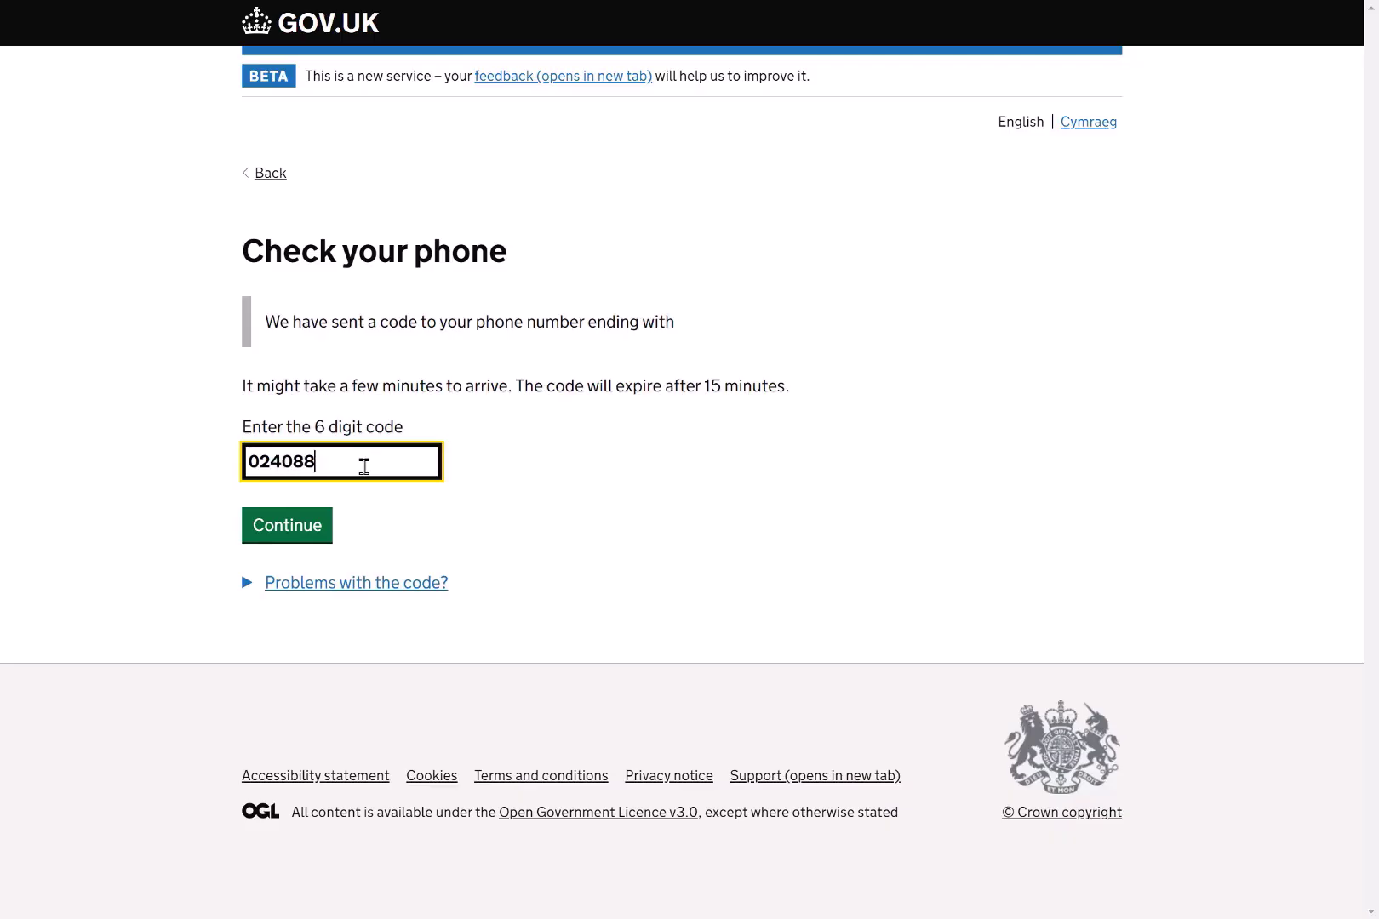
click(262, 546)
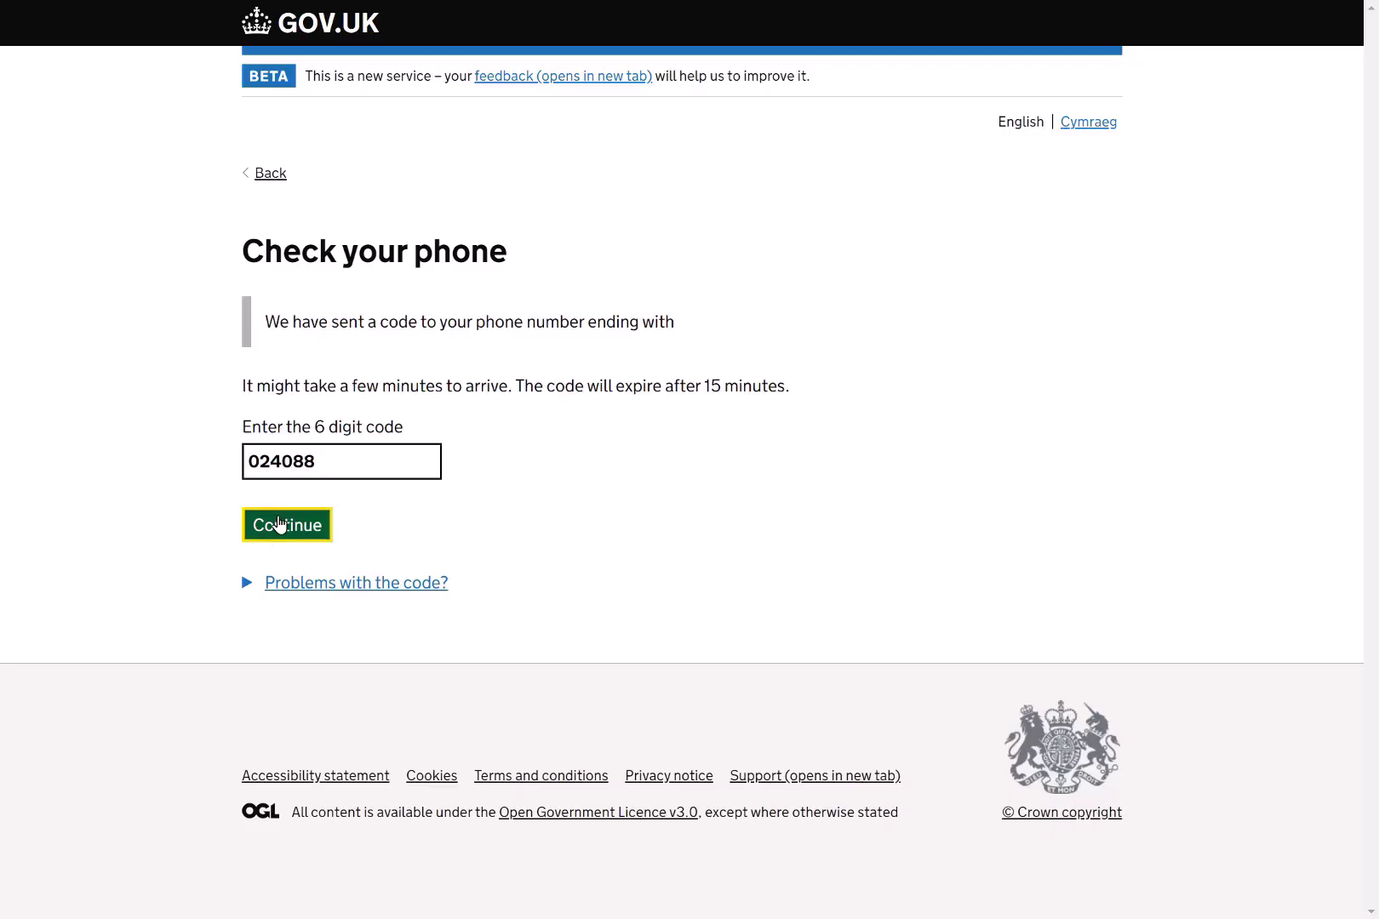
Fill in date of birth, postcode-selected address and phone number, with unfinished-application reminders set to Yes.
click(309, 306)
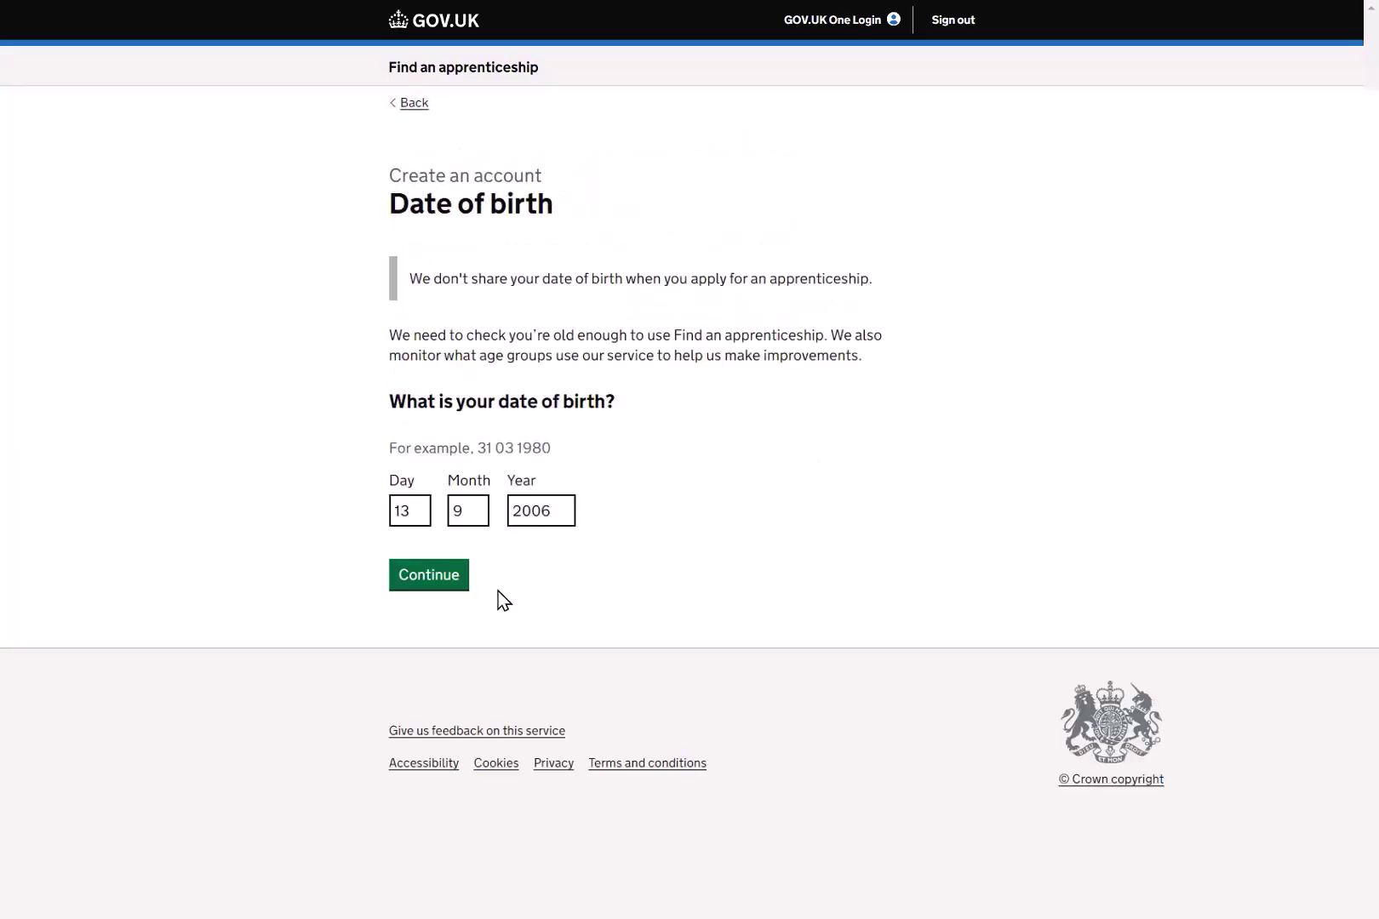
click(434, 584)
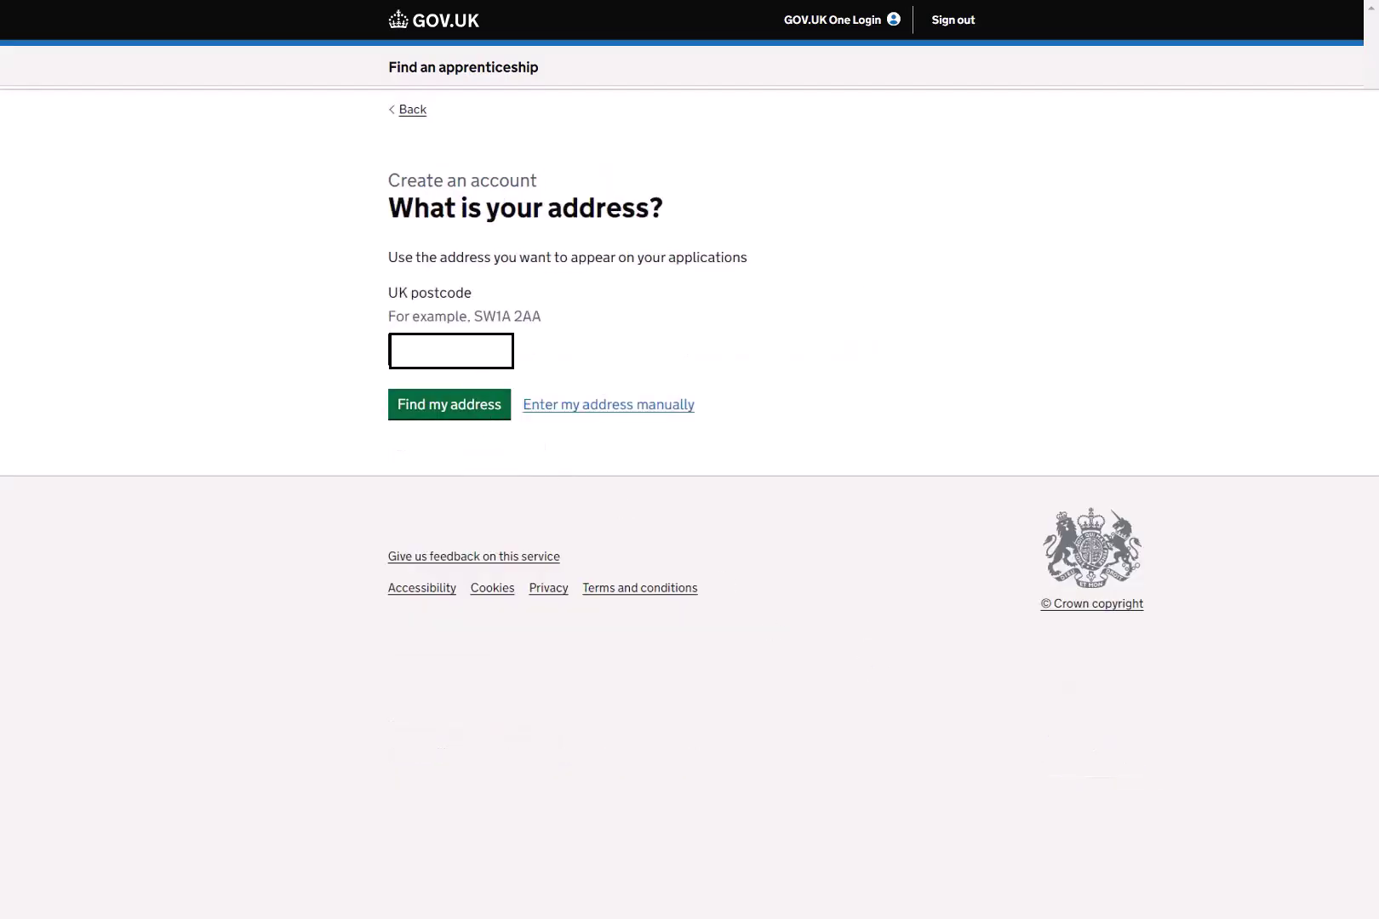
click(431, 415)
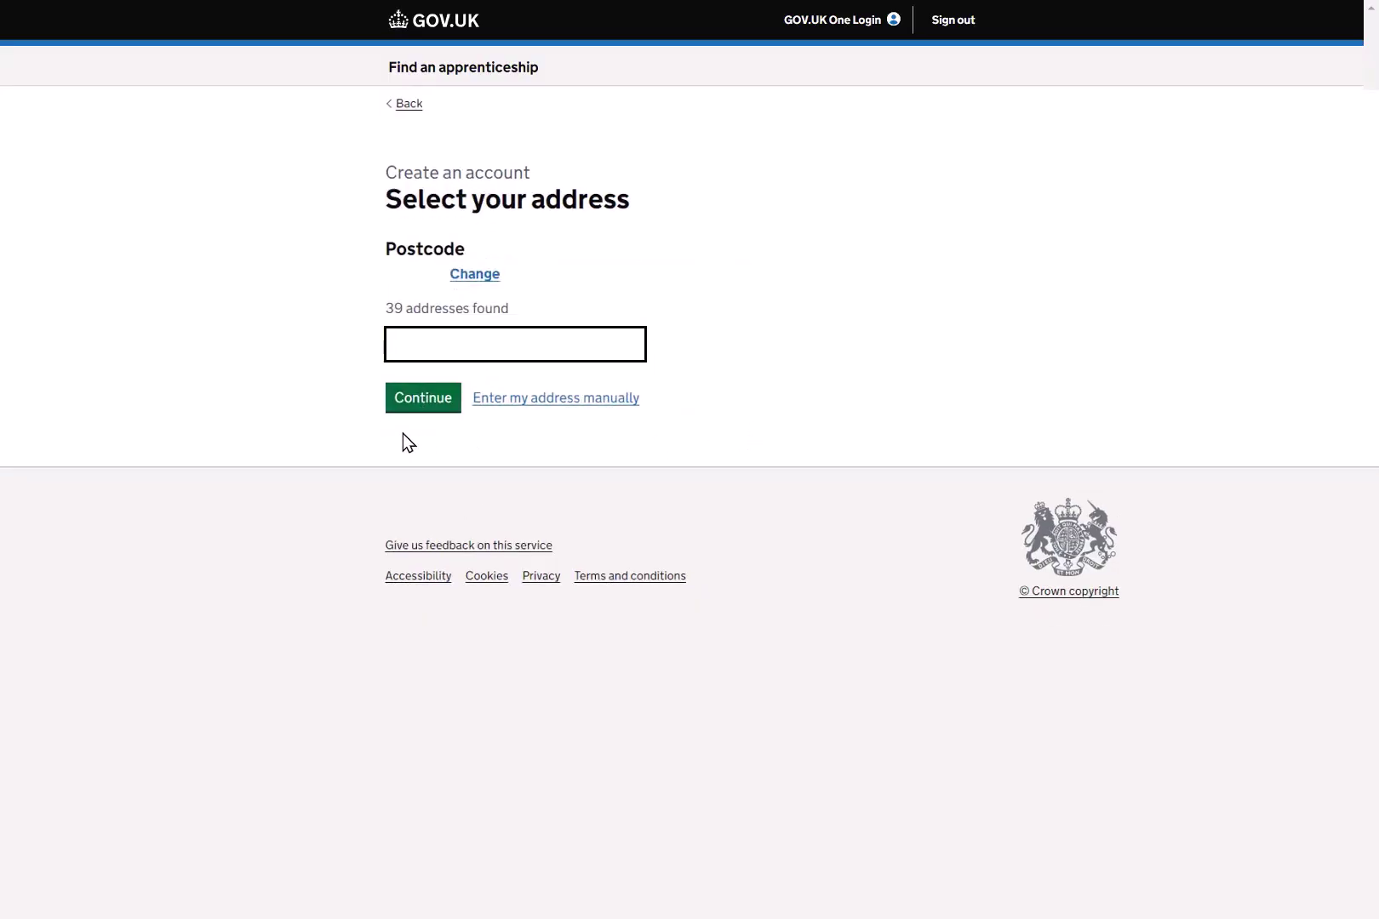
click(425, 409)
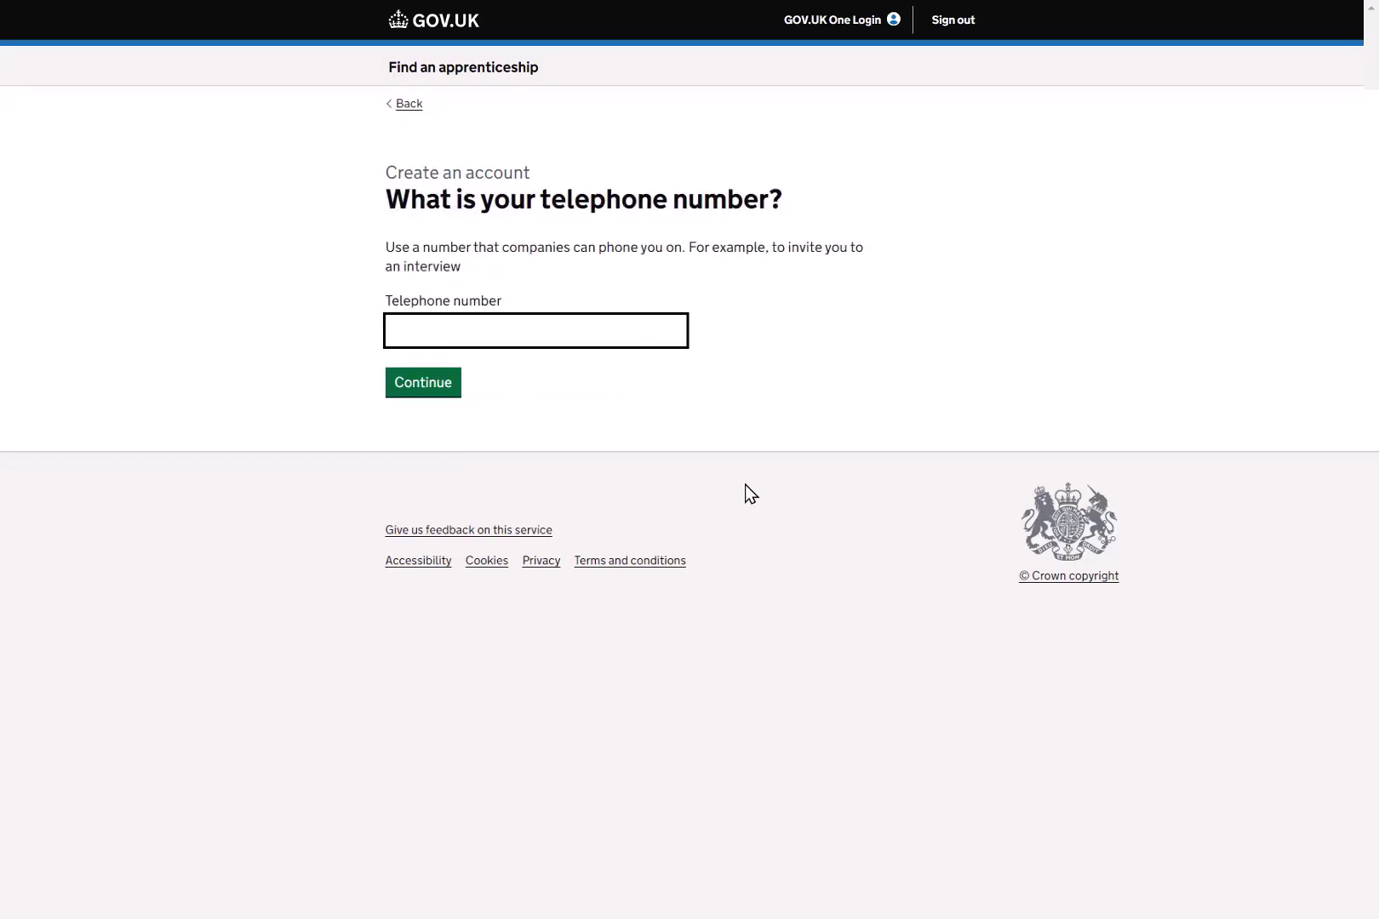
click(428, 393)
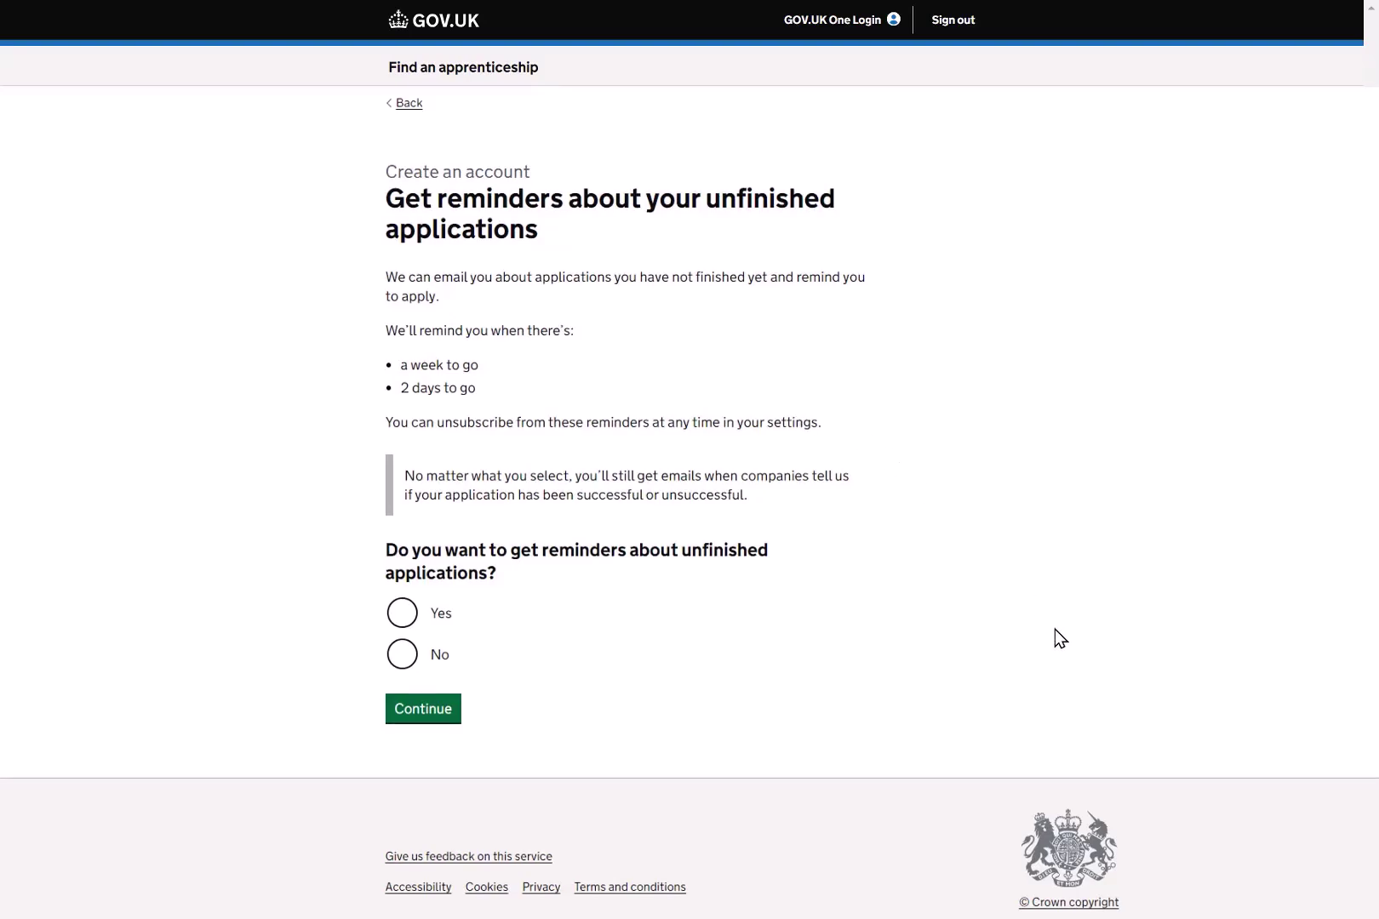
click(402, 617)
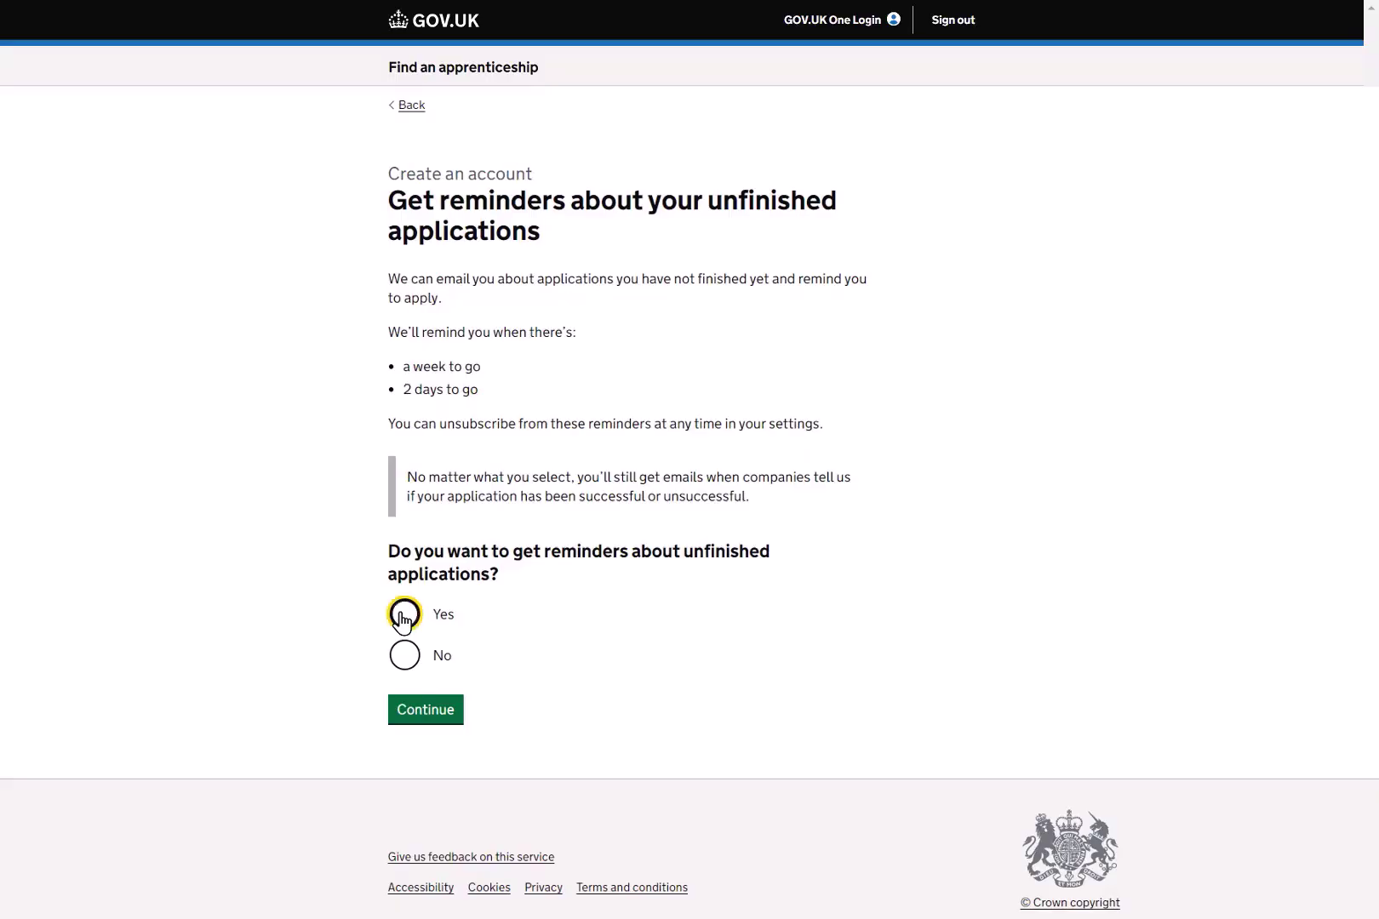
click(427, 713)
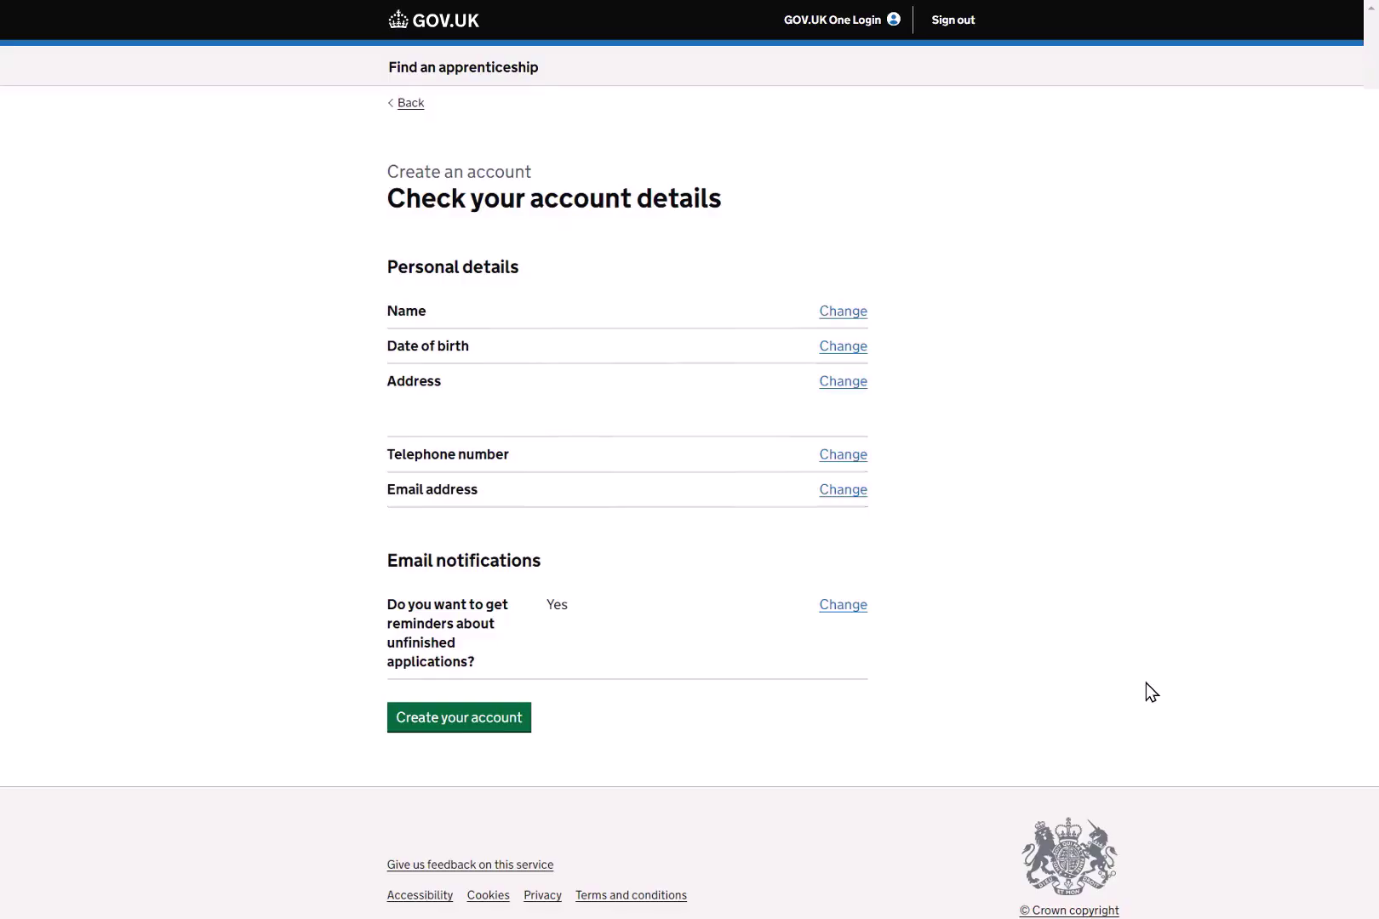
Confirm the account details summary with 'Create your account'.
click(465, 730)
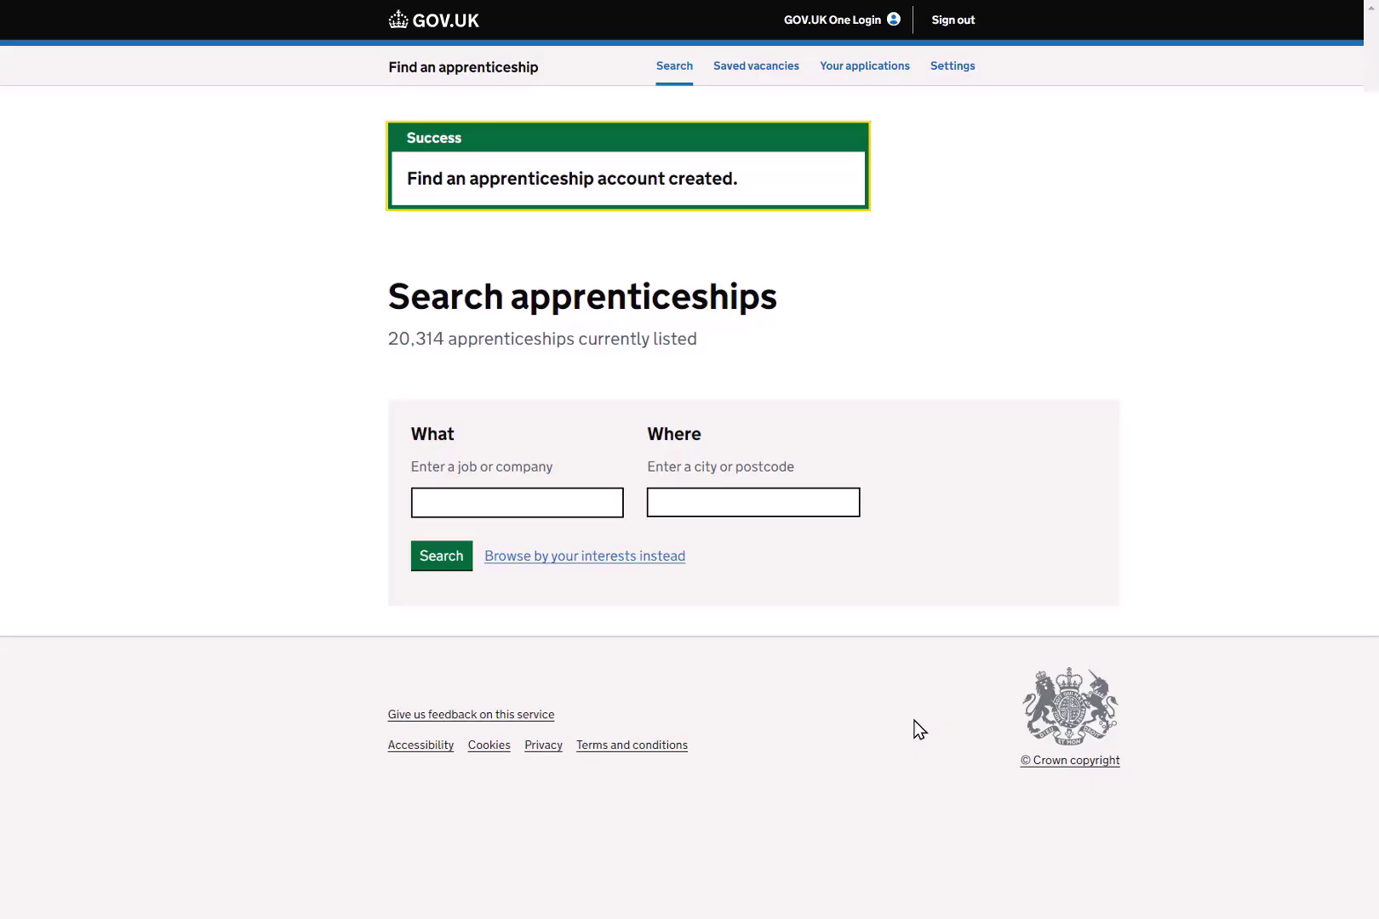
Browse by interests, tick Catering and hospitality plus Education and early years, then return to search.
click(584, 556)
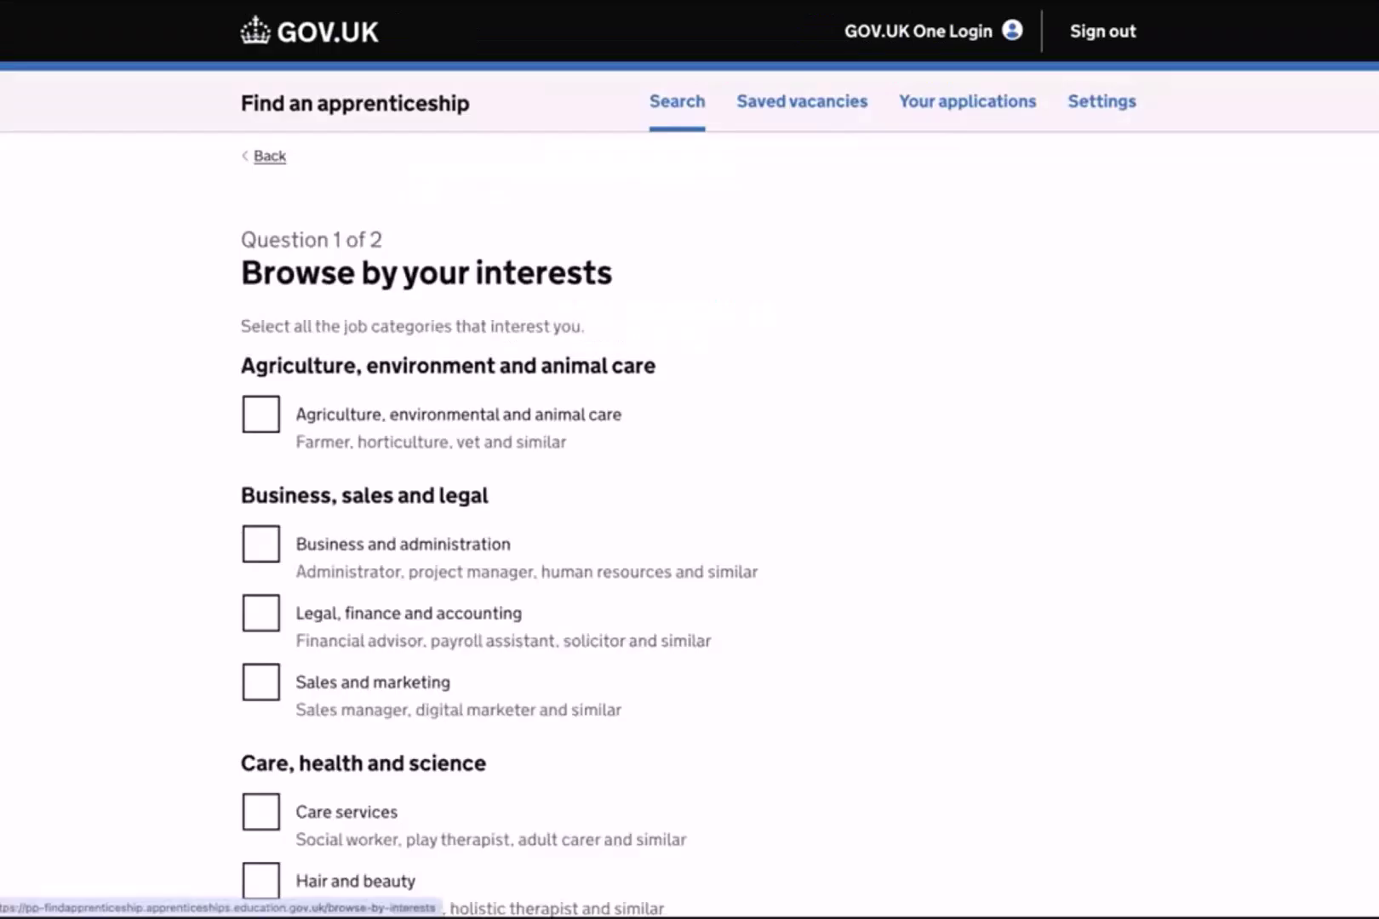
scroll(264, 301, down, 9)
click(265, 301)
scroll(252, 546, down, 3)
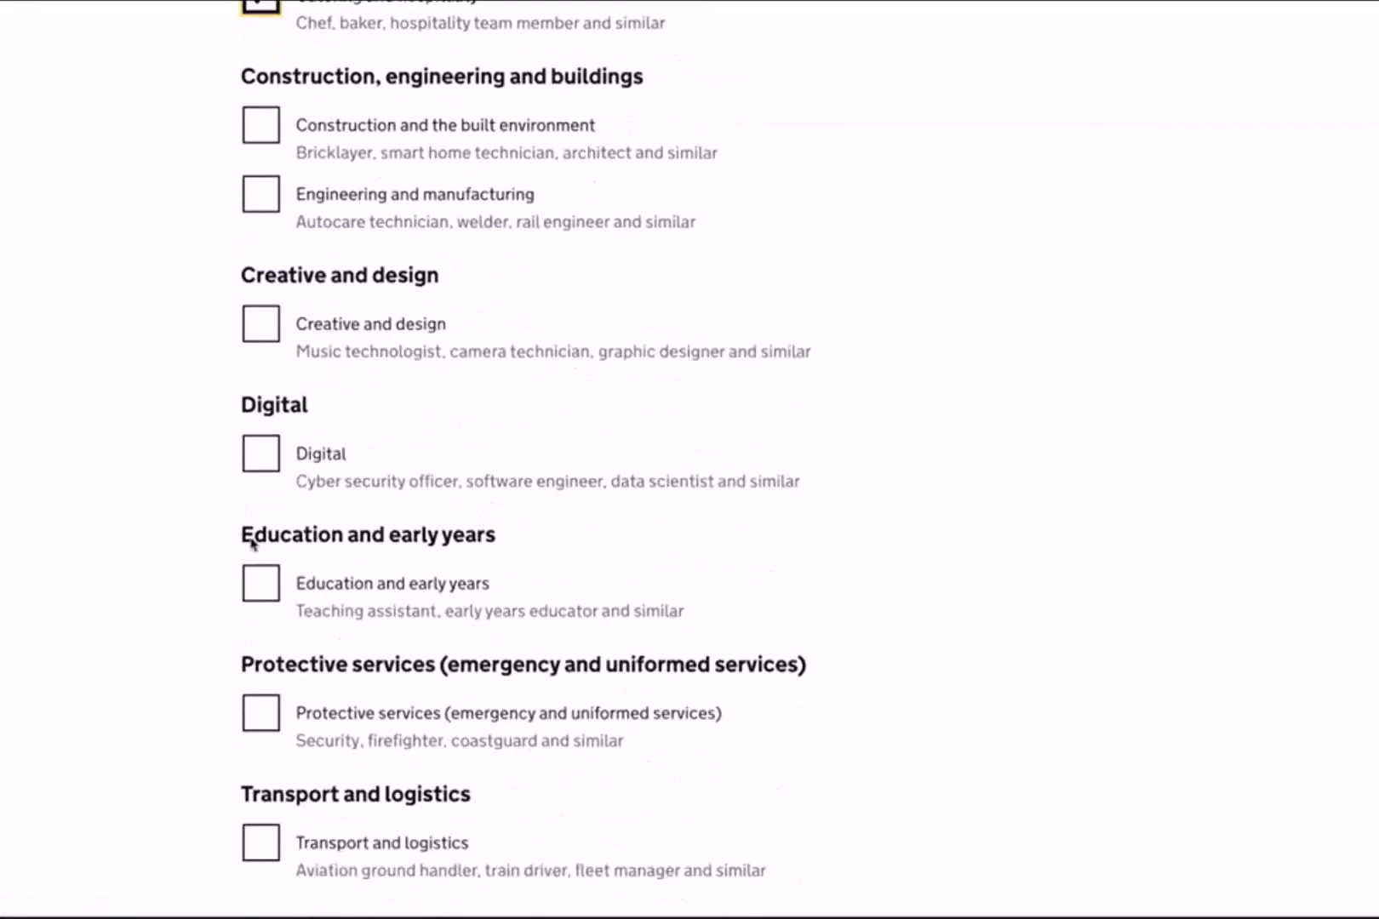
scroll(252, 544, down, 1)
click(254, 528)
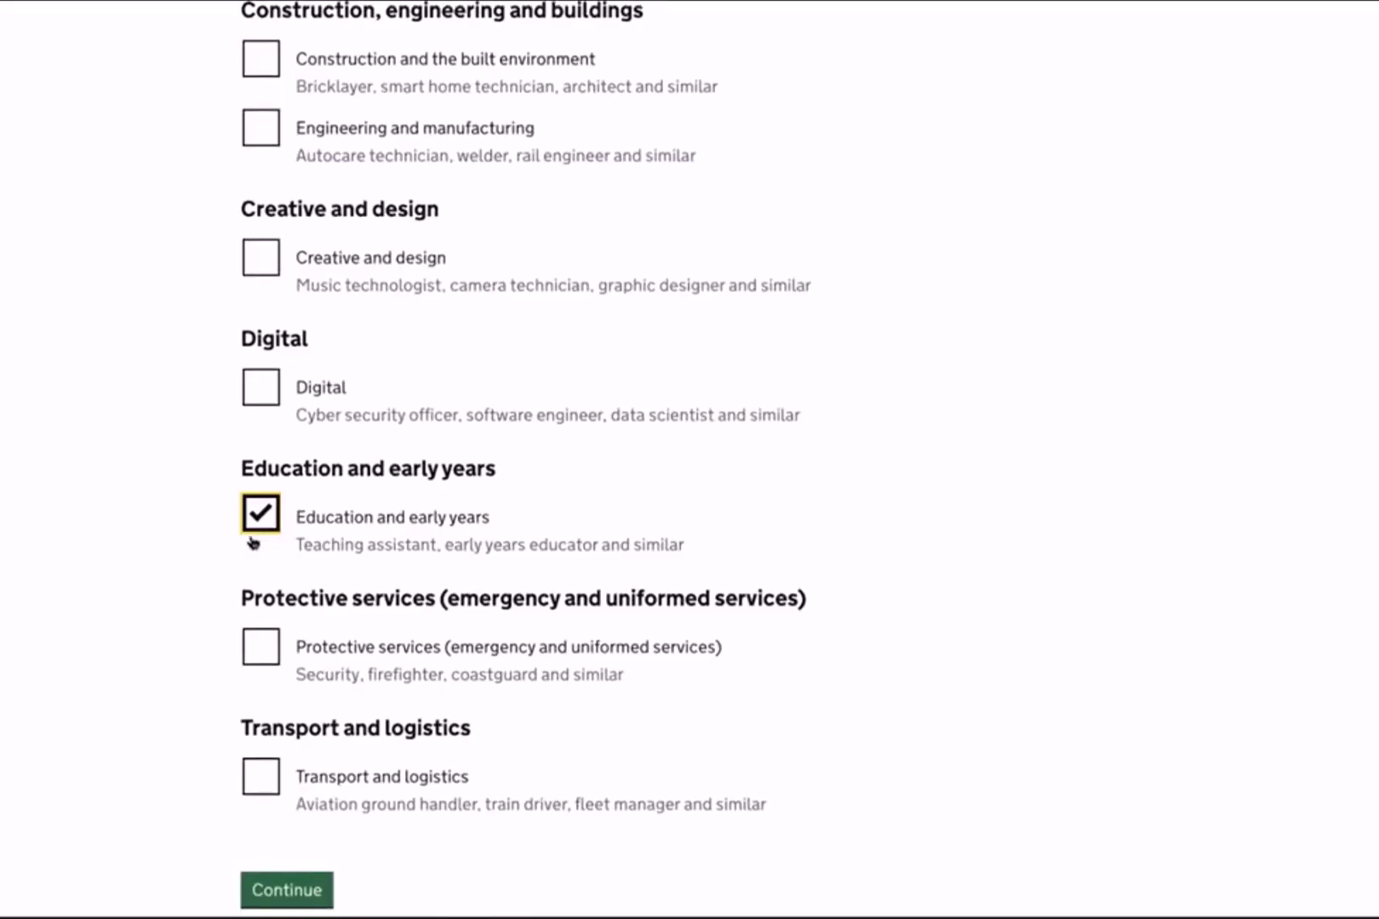
scroll(252, 543, up, 15)
click(271, 157)
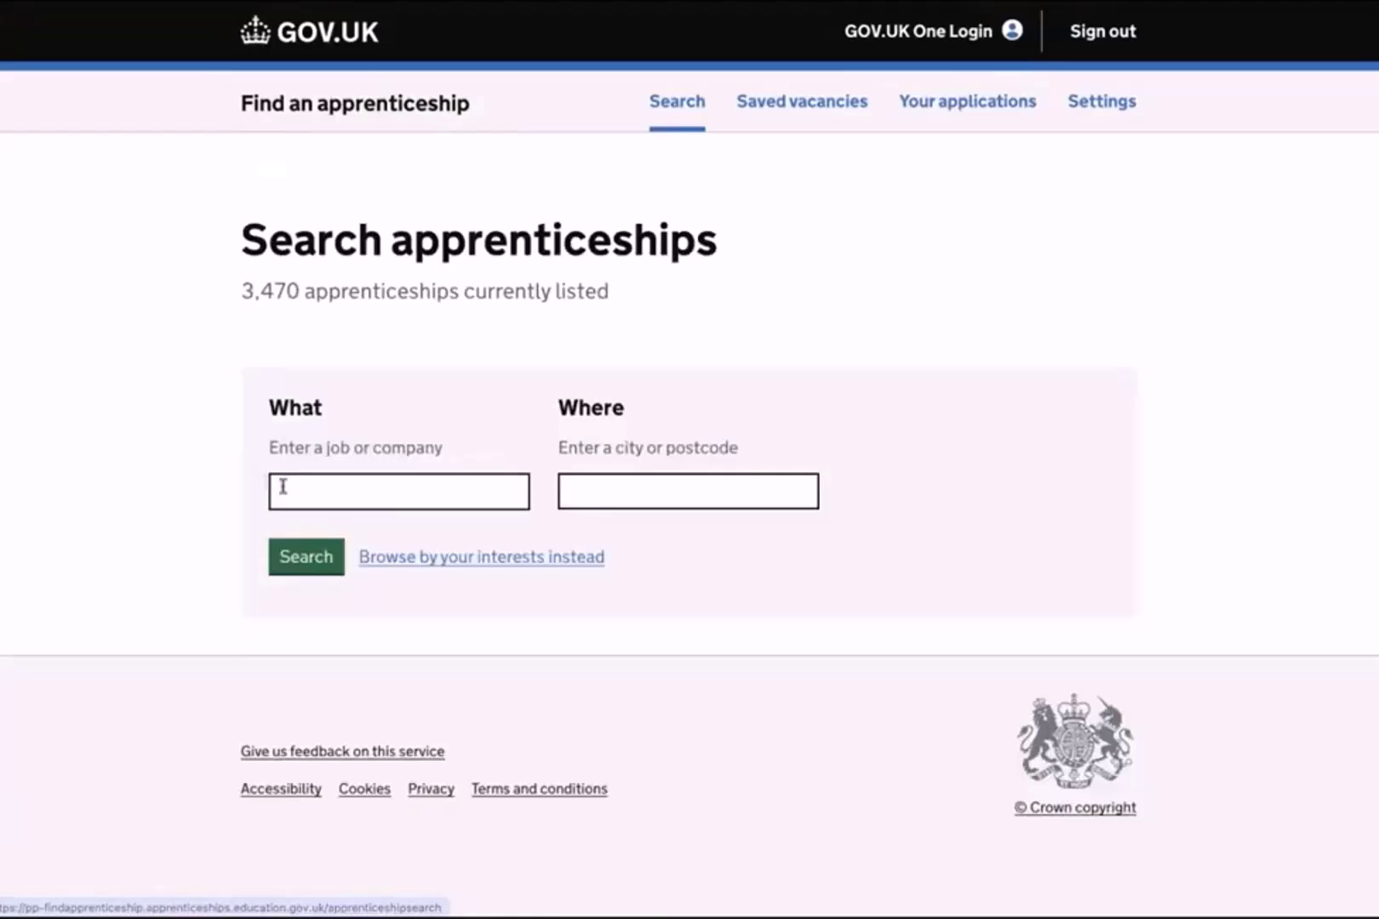
Search apprenticeships for 'welding' in the What field.
click(283, 486)
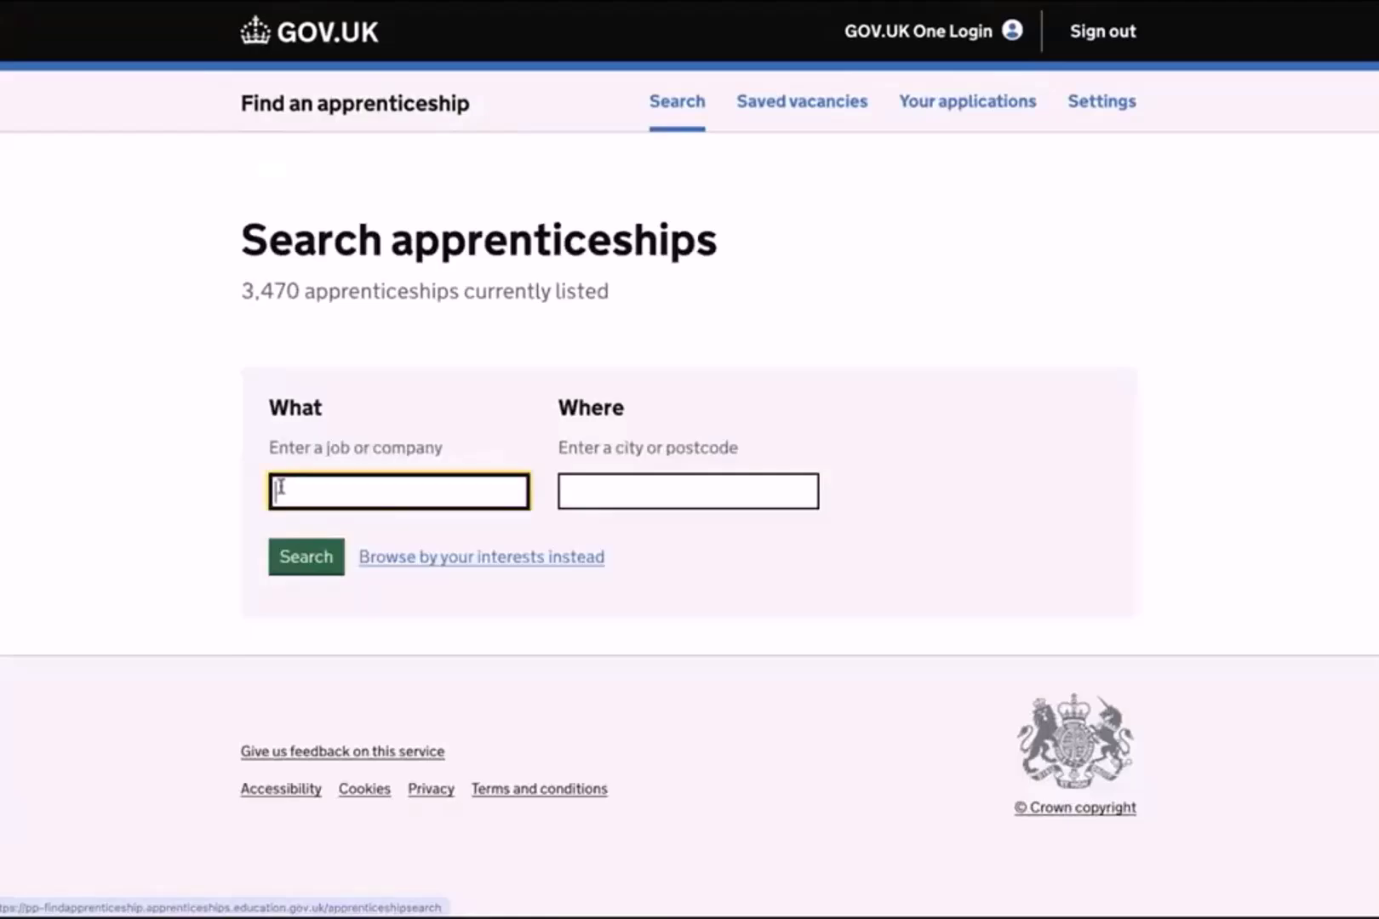
text(welding)
key(Return)
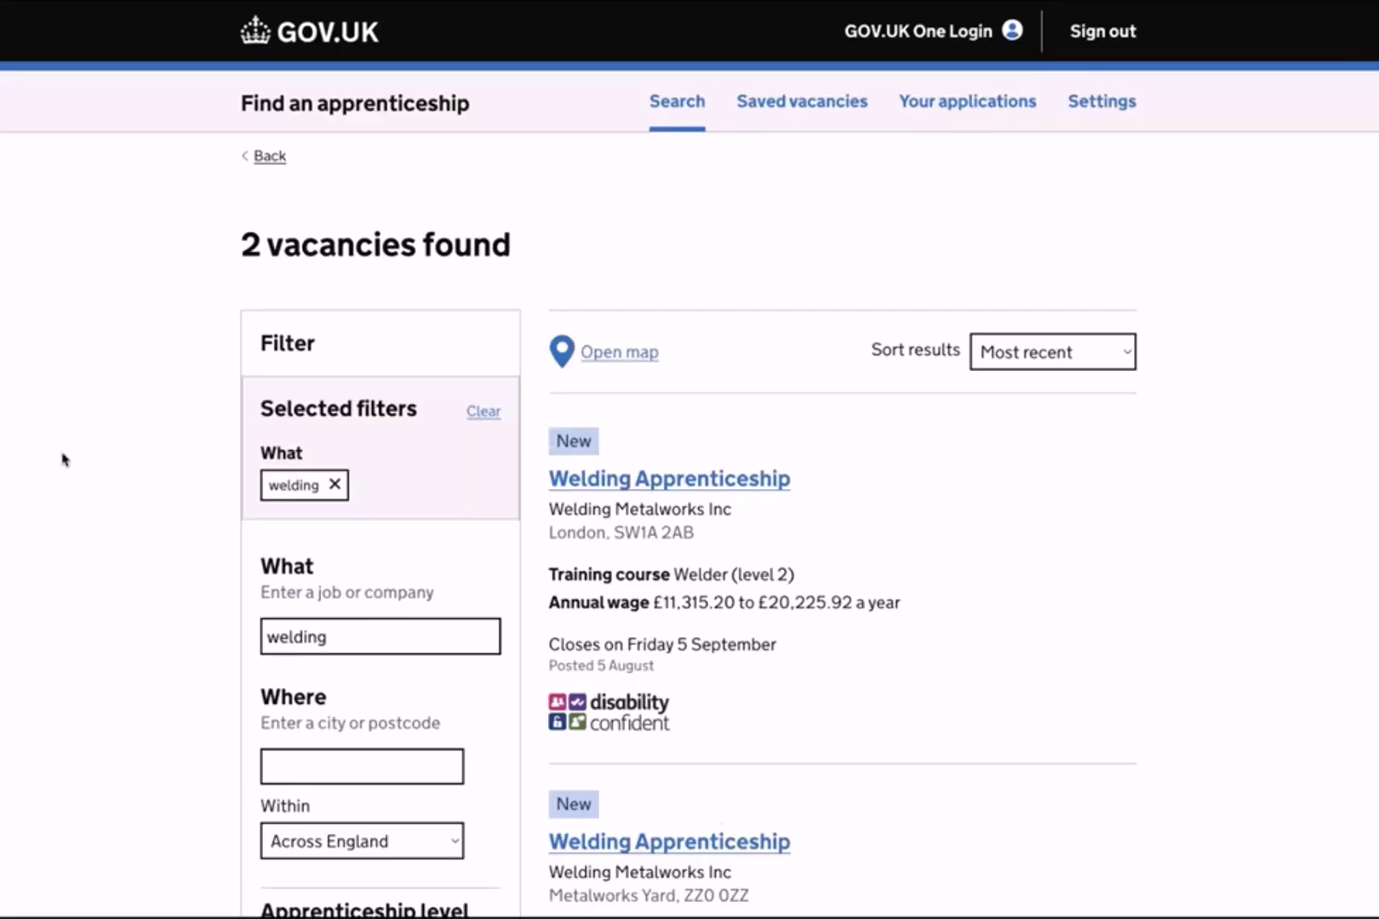
scroll(62, 460, down, 5)
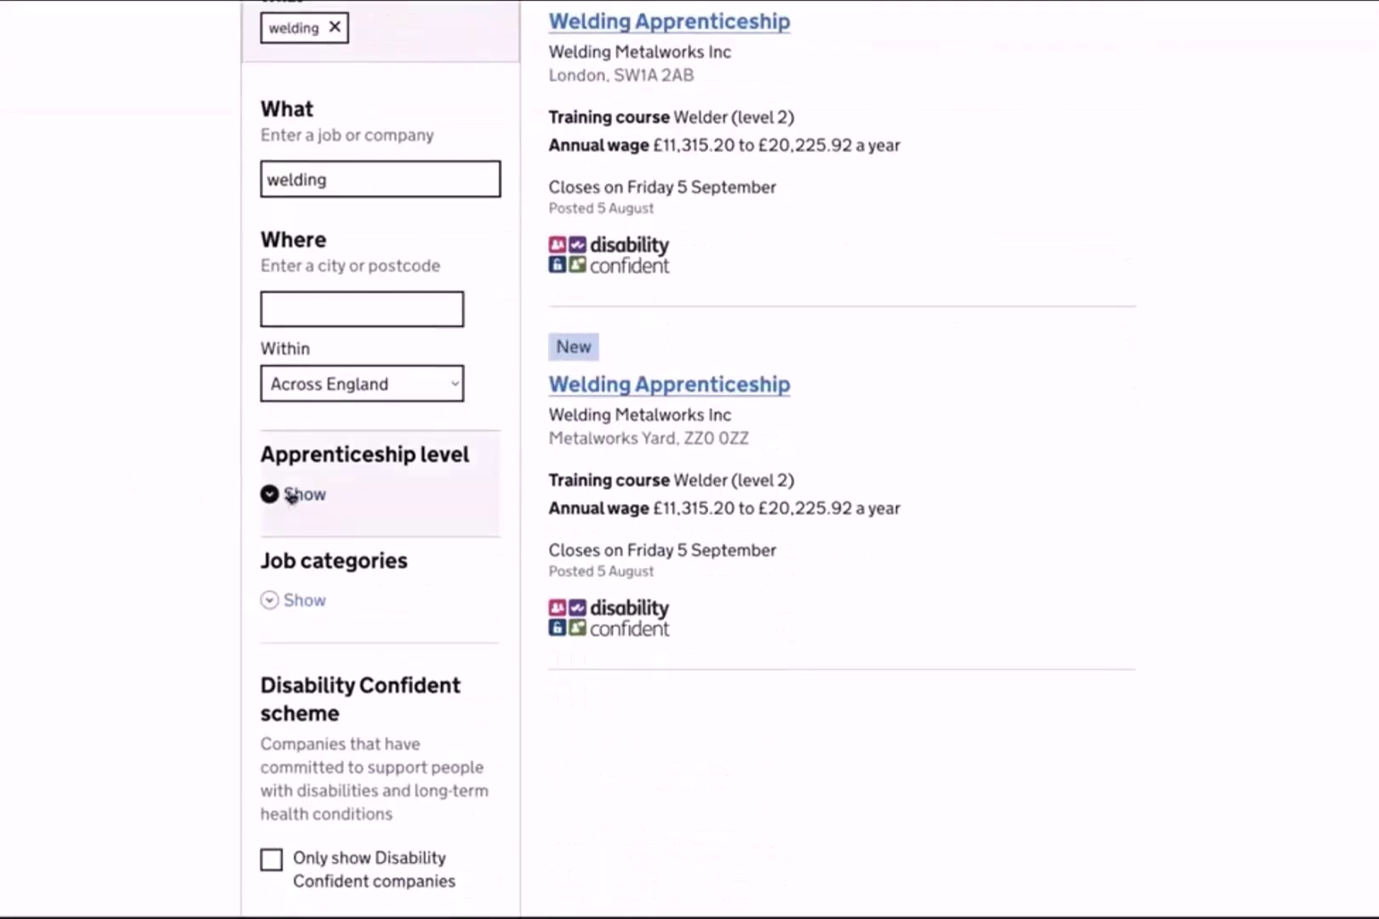
scroll(289, 496, down, 3)
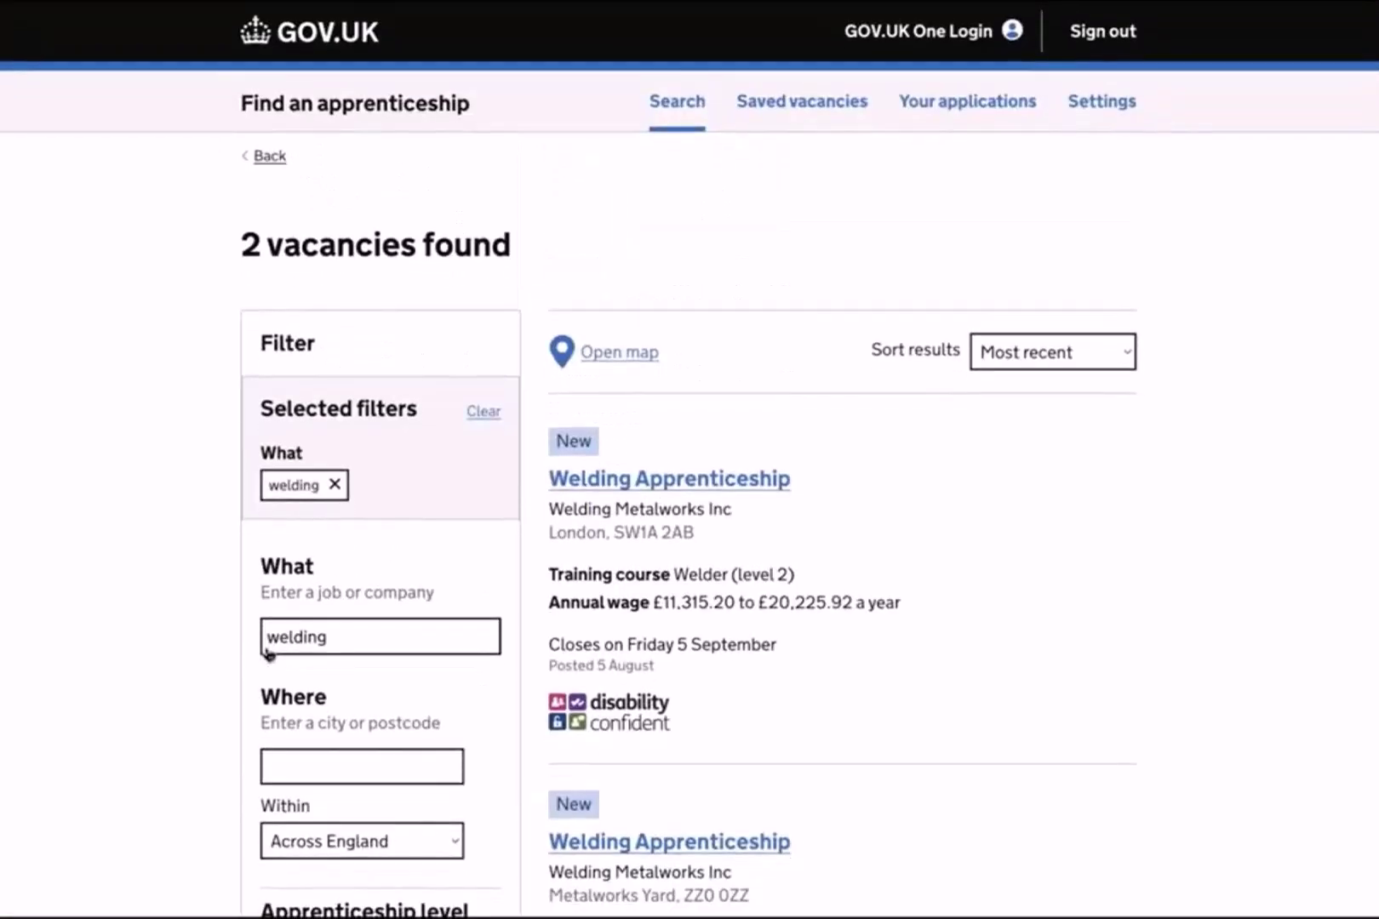
Show the welding vacancies on a map, zoom into London and open the SW1A 2AB vacancy popup.
click(637, 361)
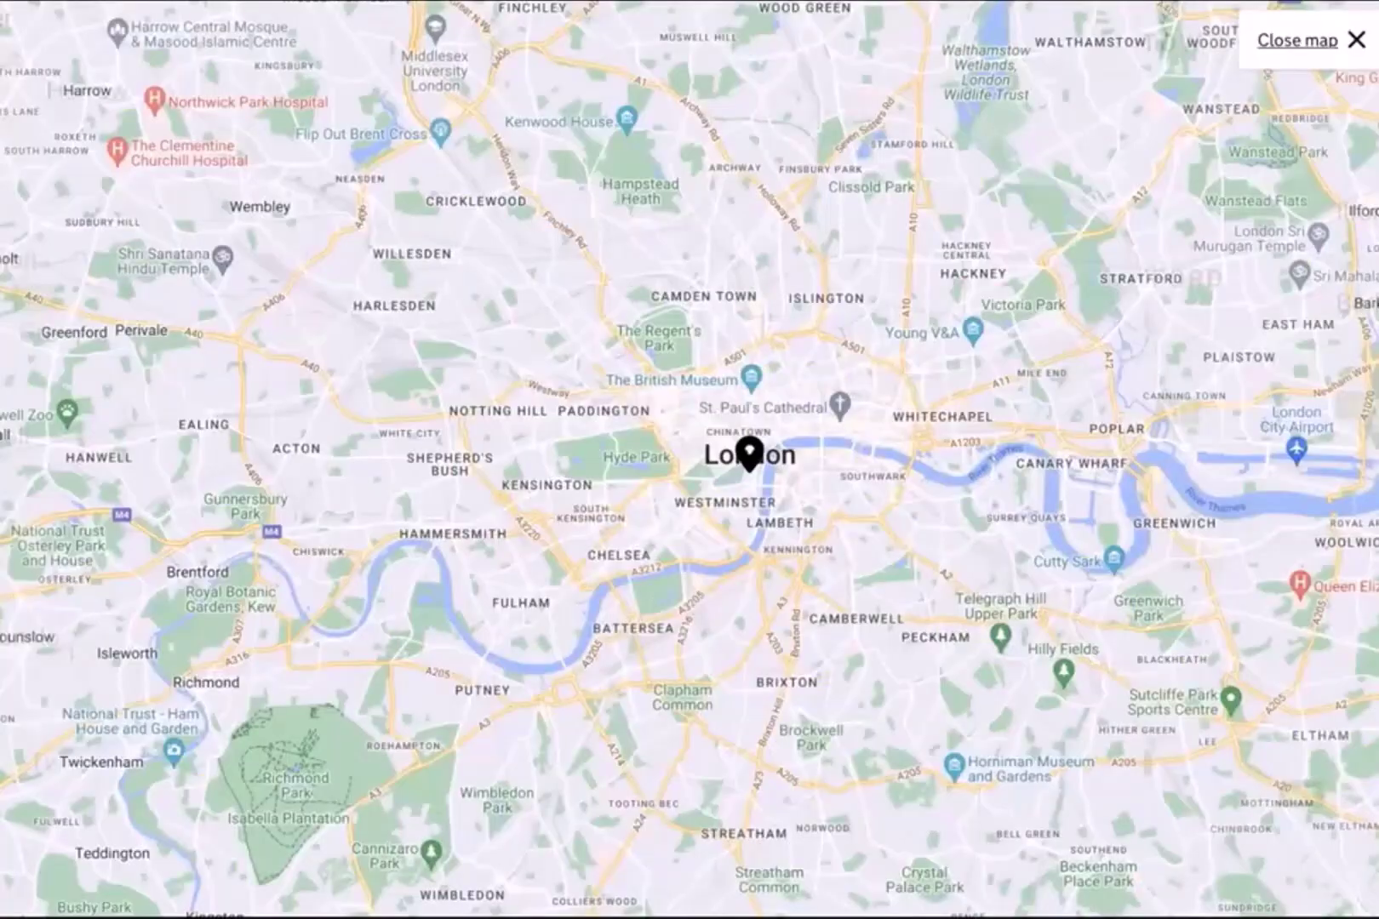
scroll(755, 533, up, 2)
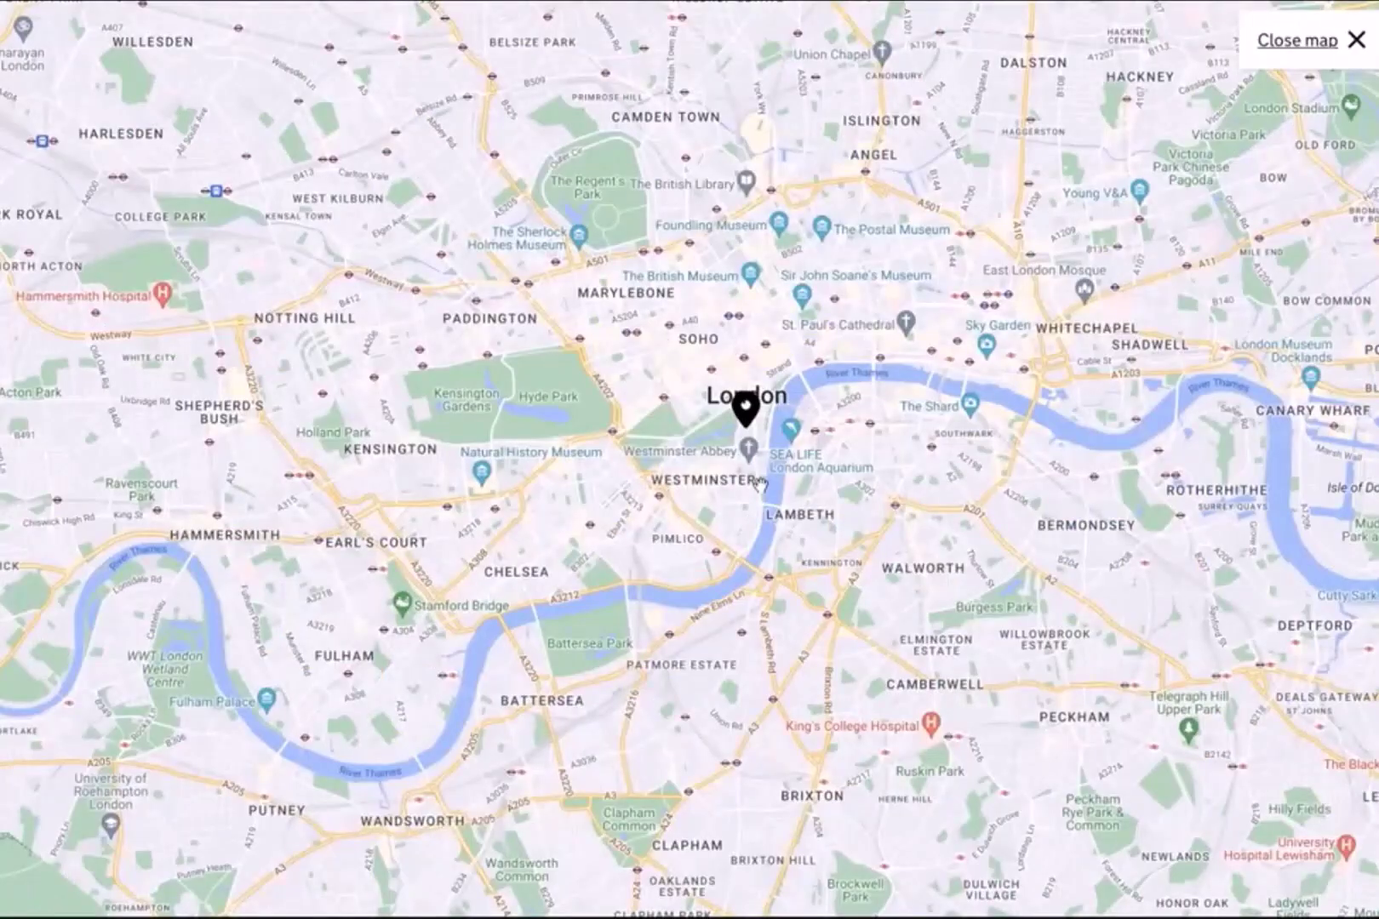
click(745, 409)
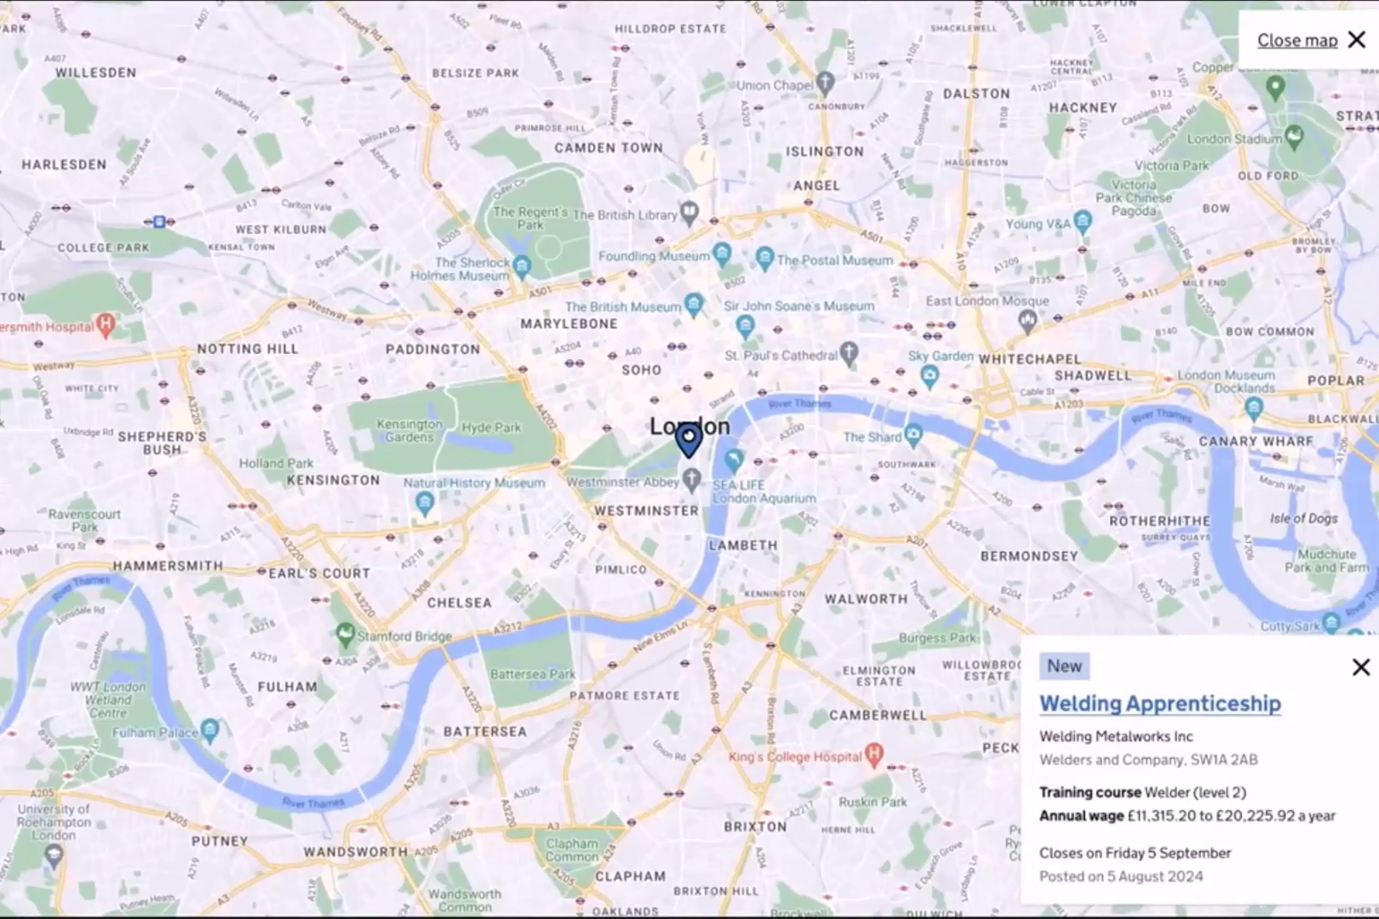
Close the map and open the first Welding Apprenticeship vacancy, scrolling down to its Work section.
click(1349, 39)
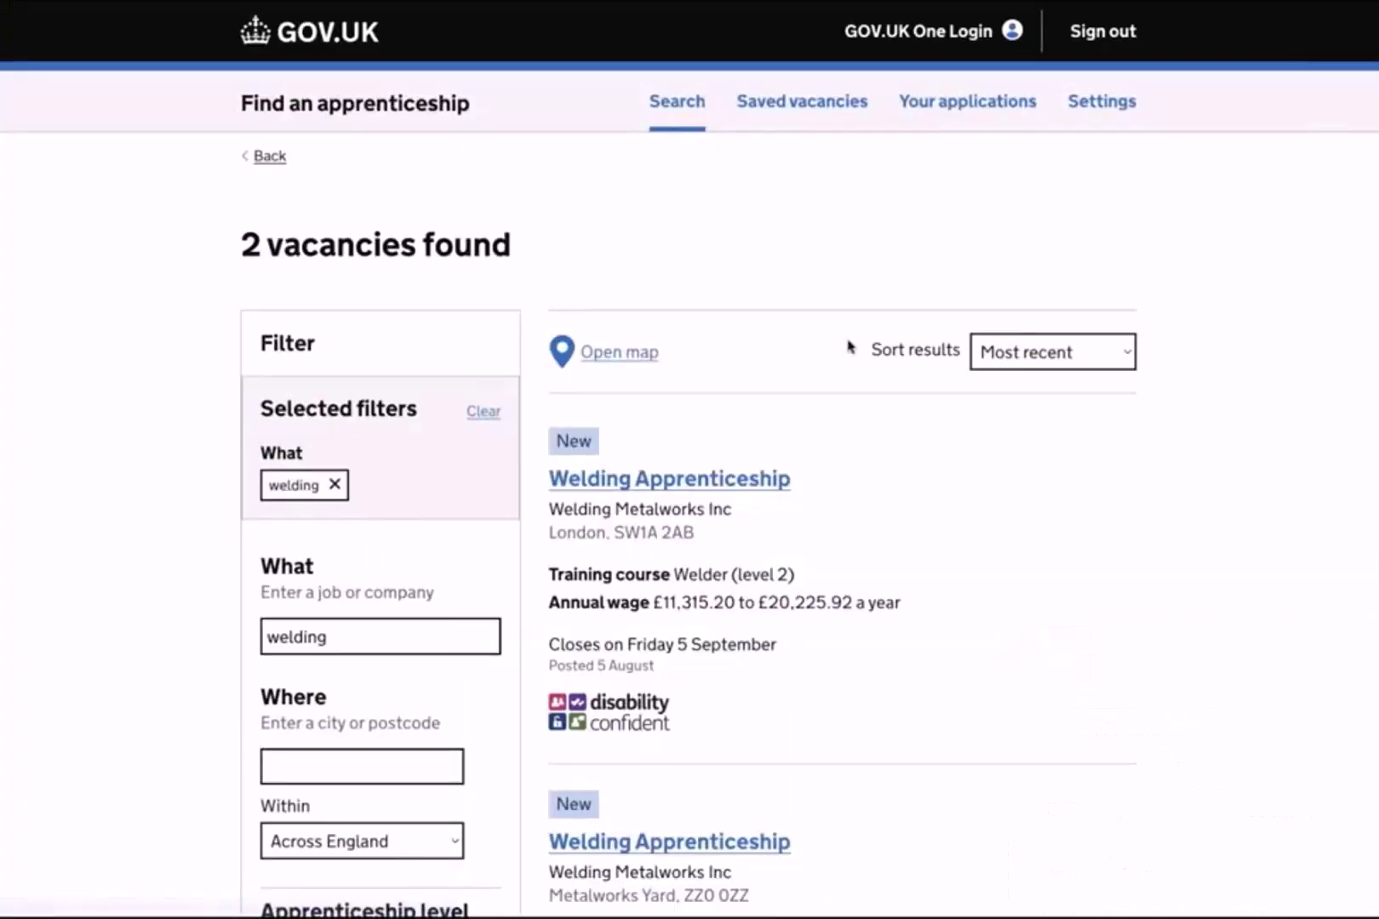
click(747, 483)
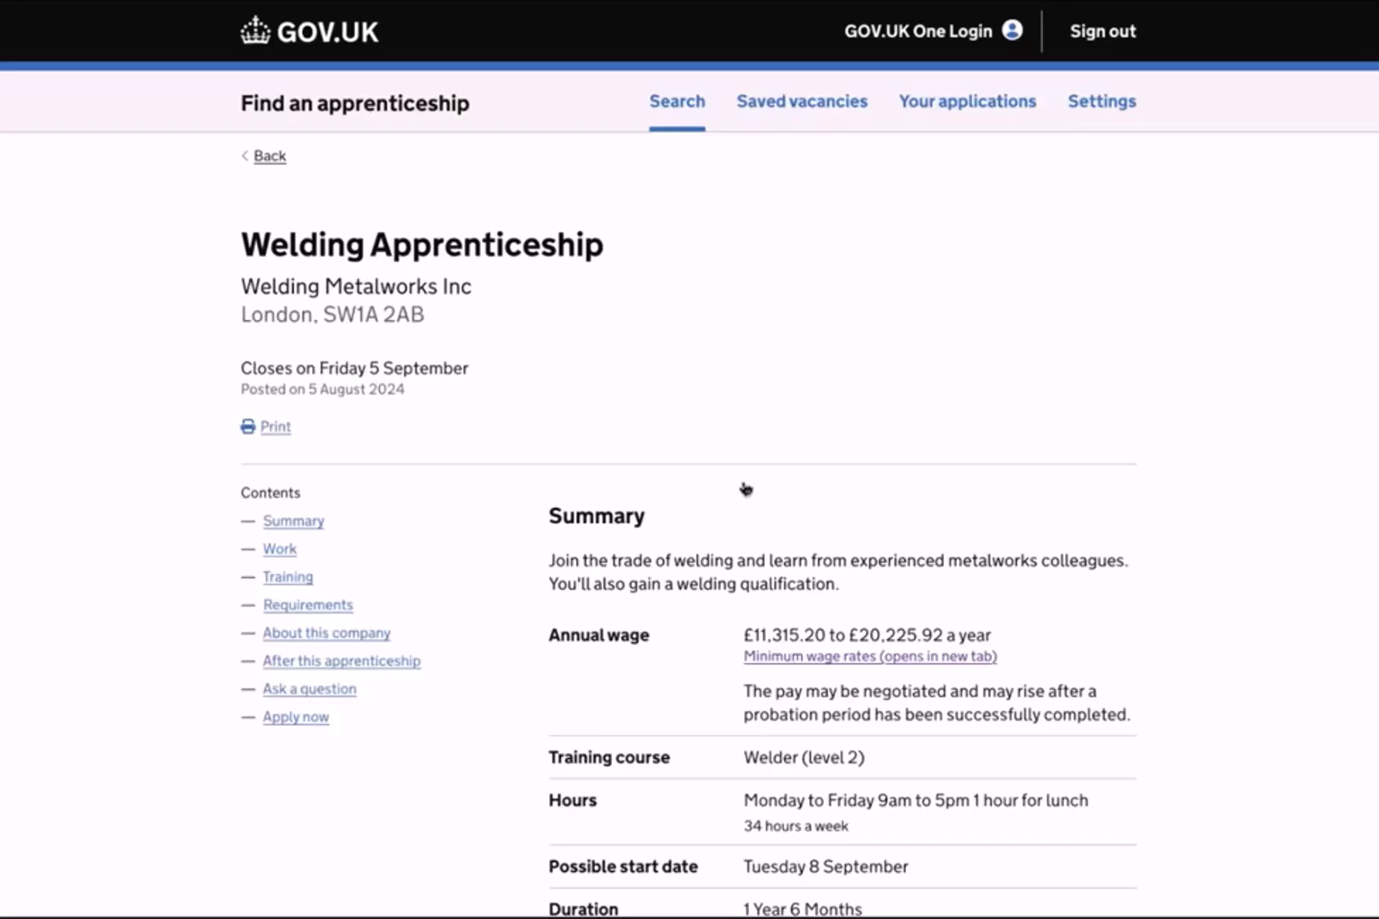
scroll(746, 489, down, 3)
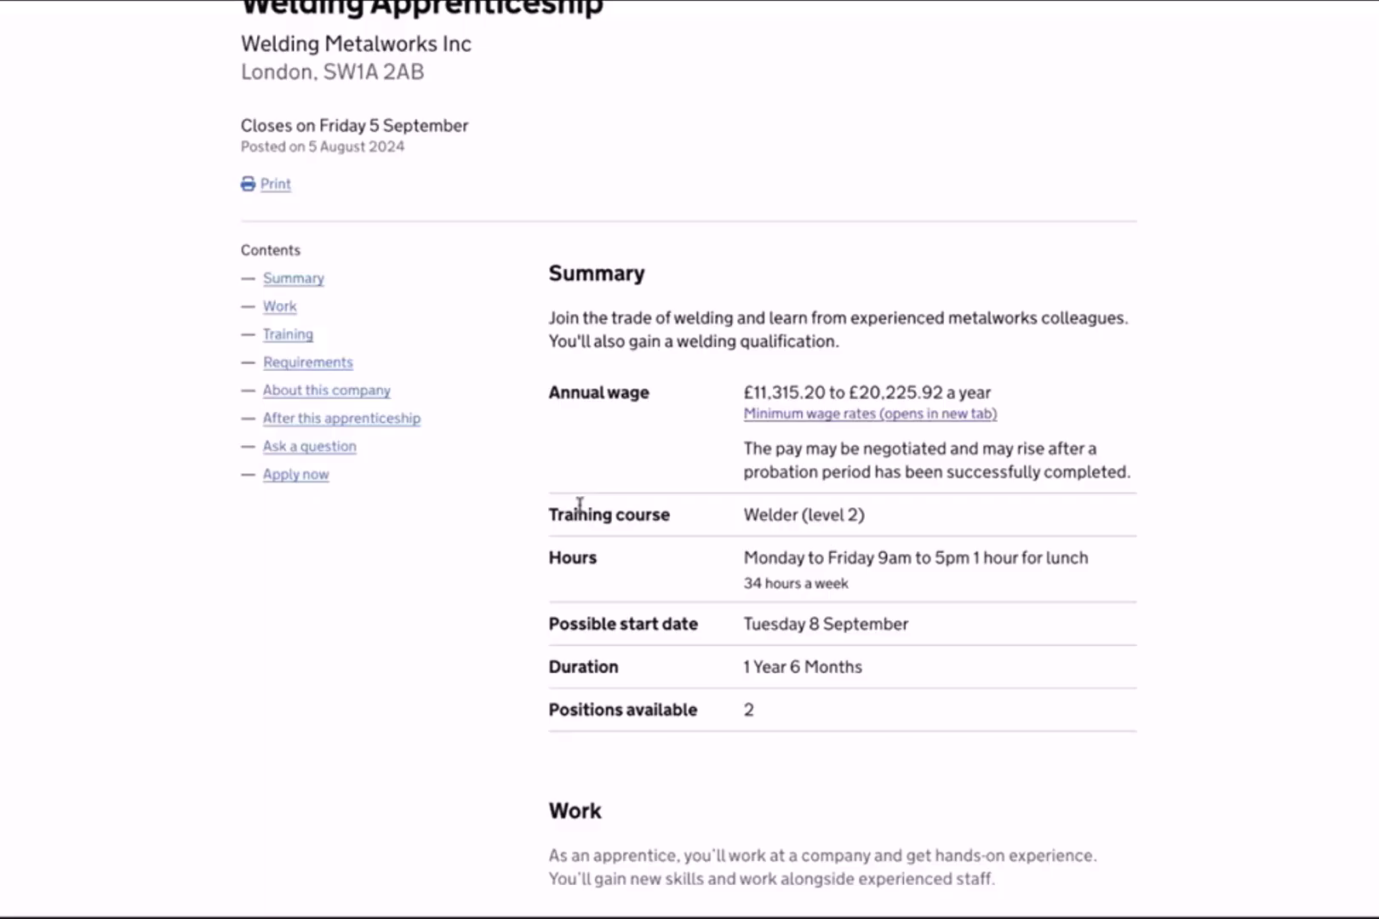
scroll(580, 506, down, 5)
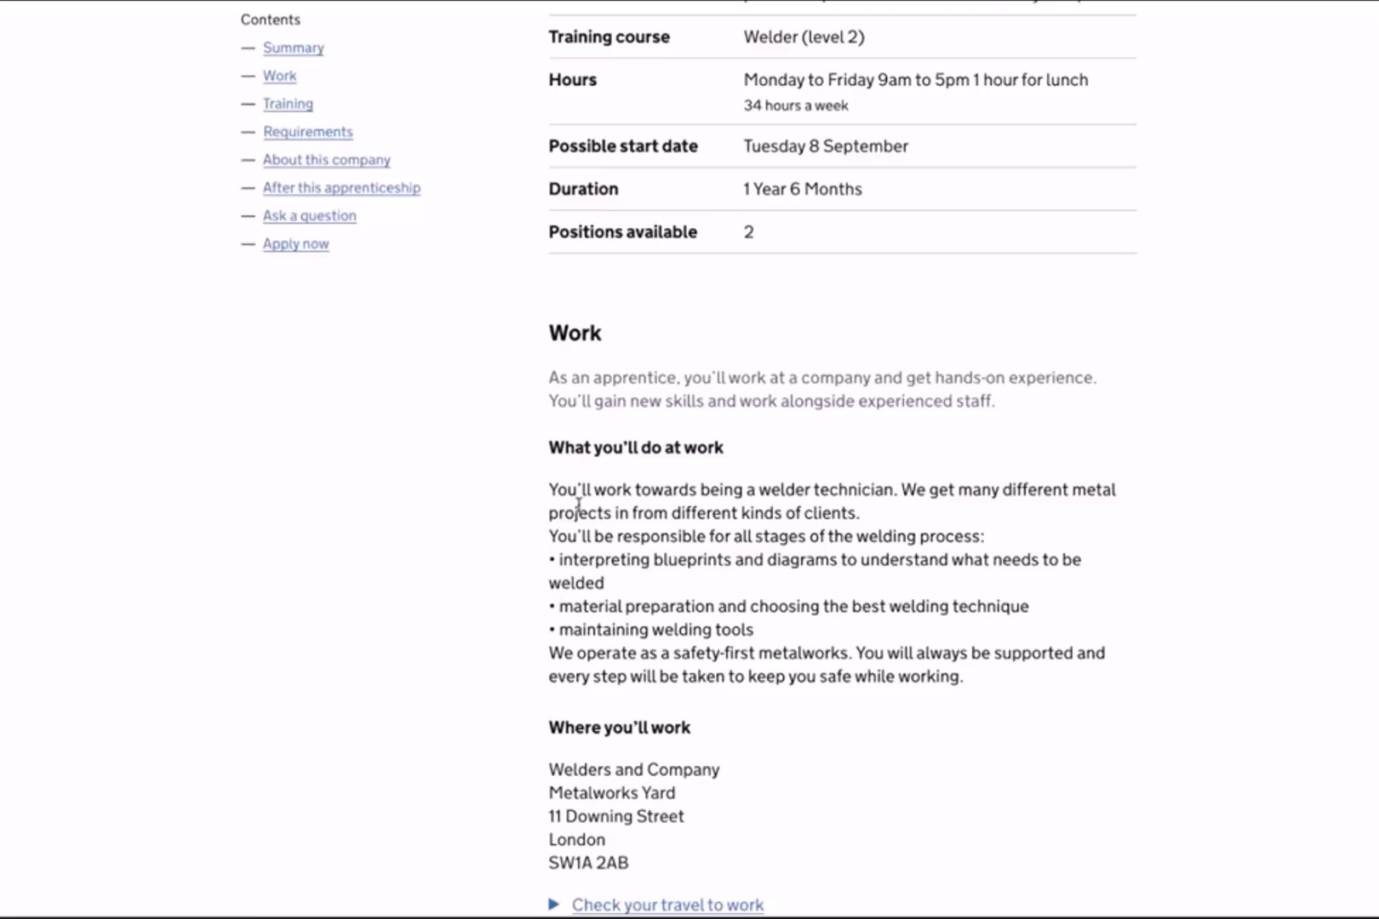
scroll(640, 396, down, 3)
Check the travel to work by Cycling and show the route (39 ft, 1 min).
click(629, 700)
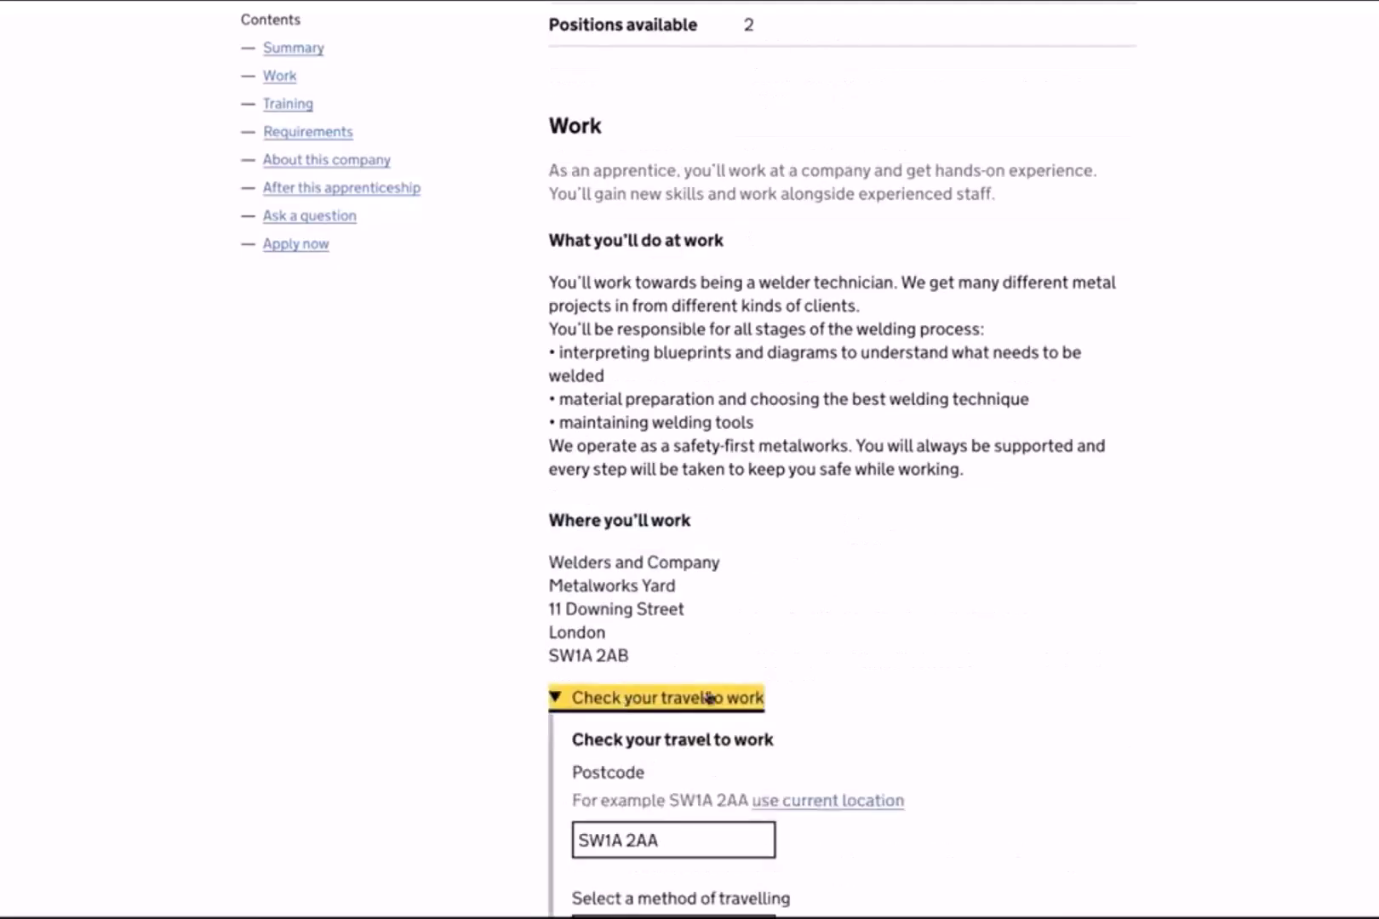
scroll(708, 698, down, 7)
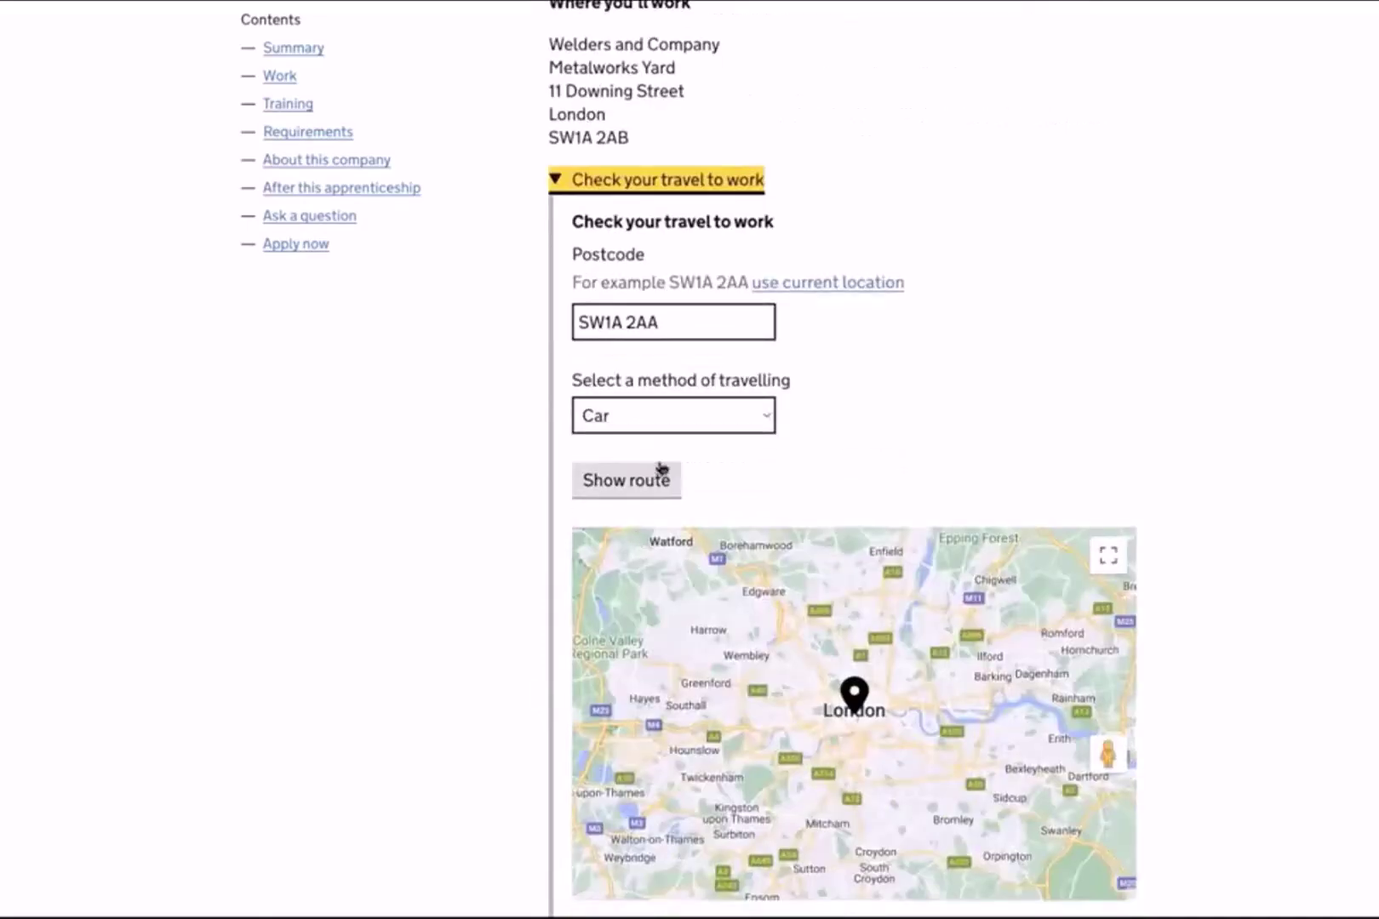
click(662, 441)
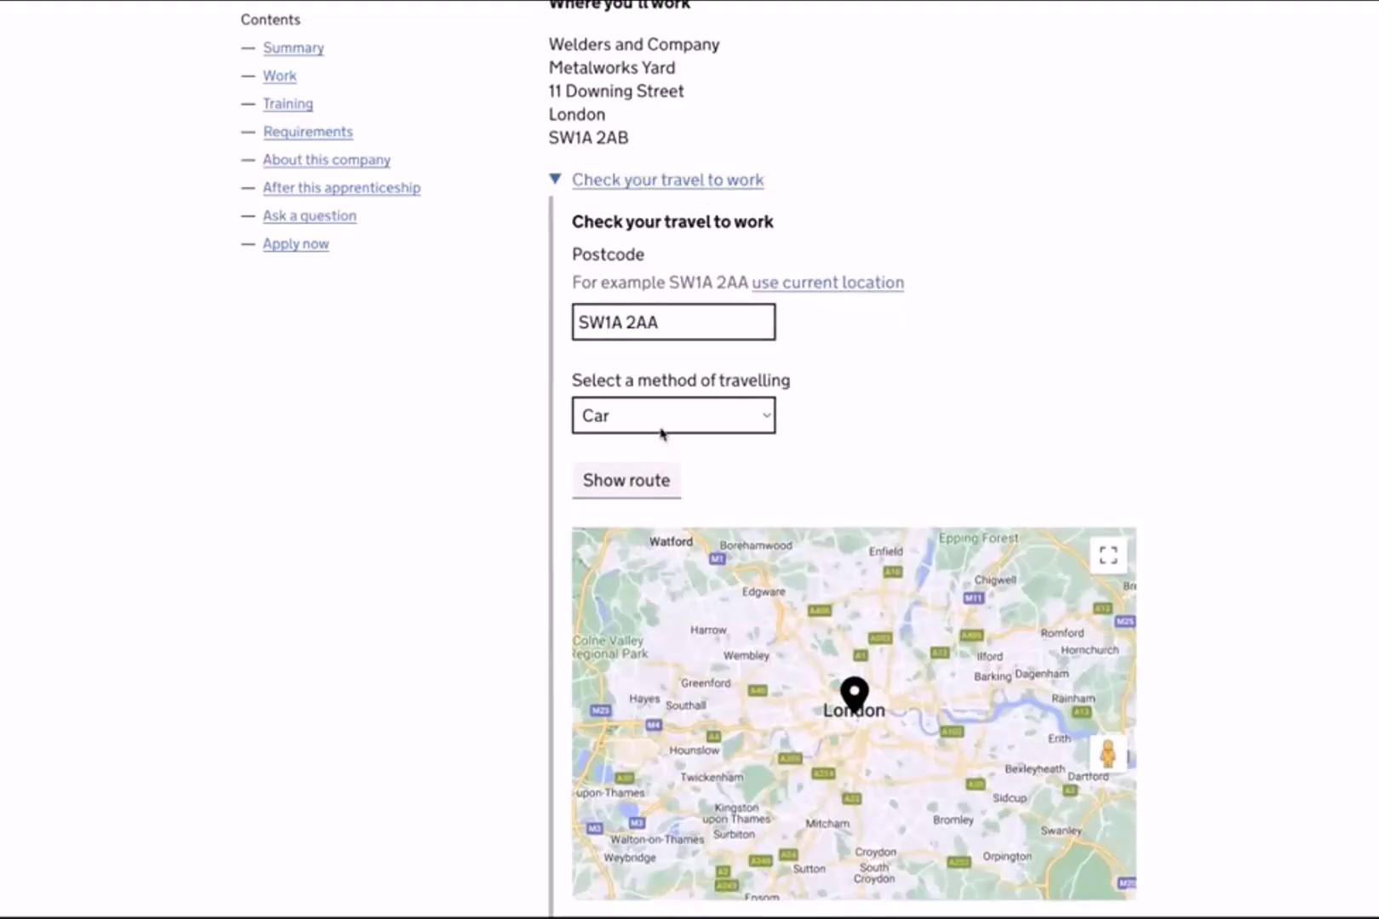
click(662, 432)
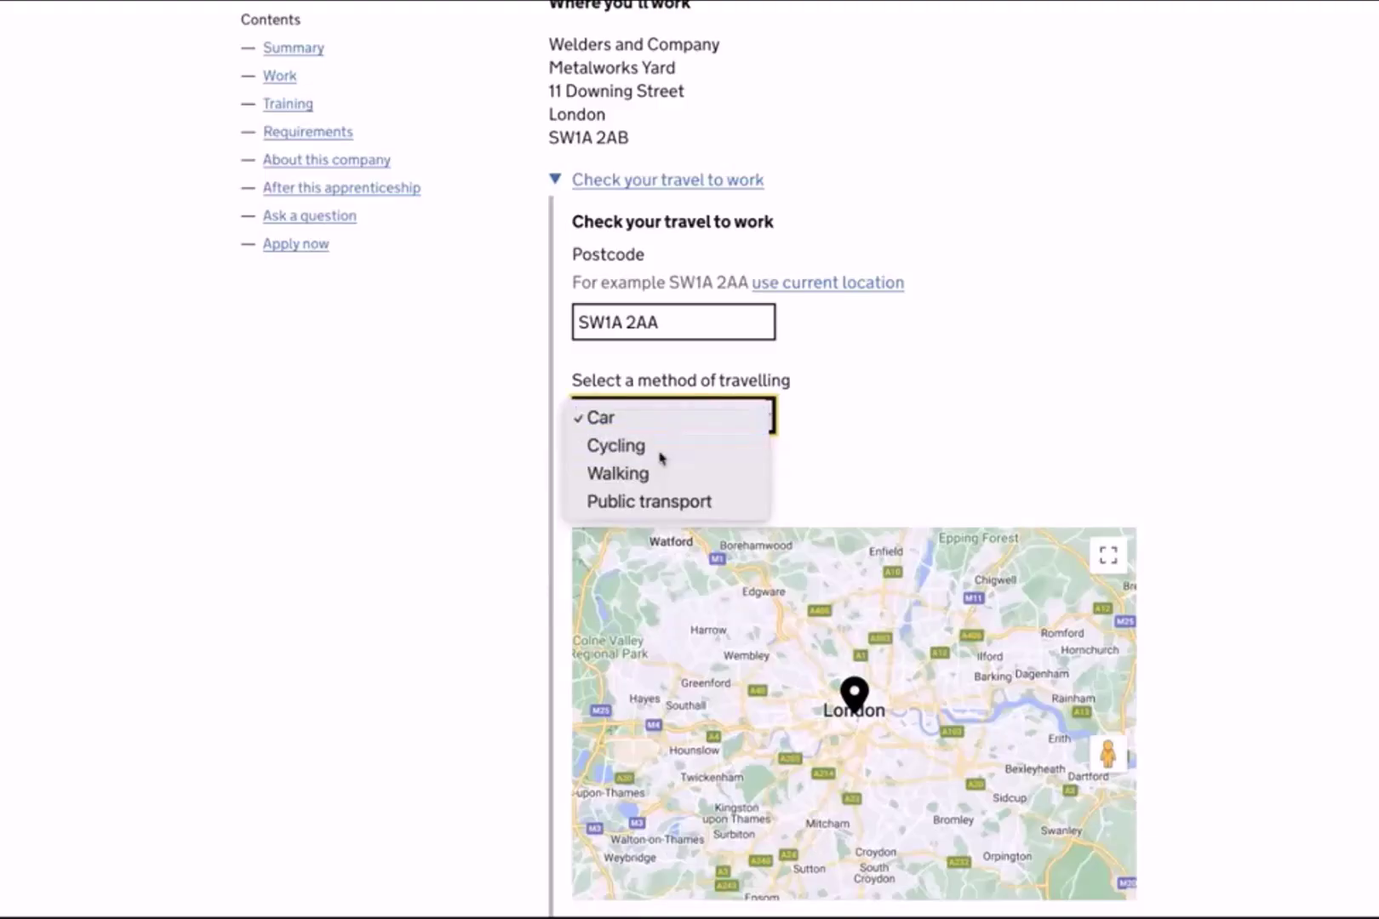
click(660, 454)
click(665, 482)
scroll(849, 694, down, 3)
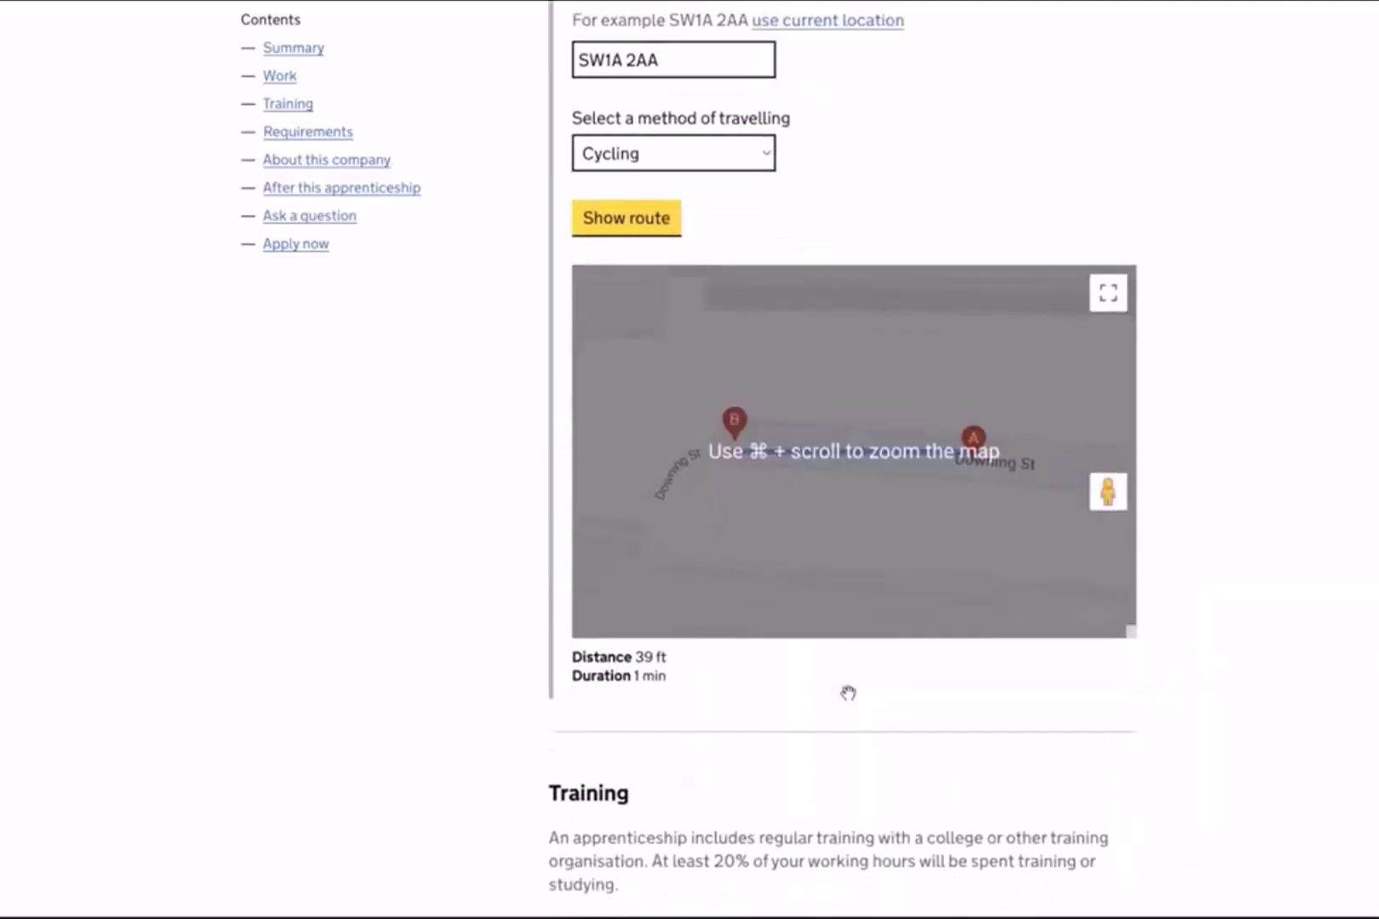
click(643, 660)
scroll(690, 672, up, 2)
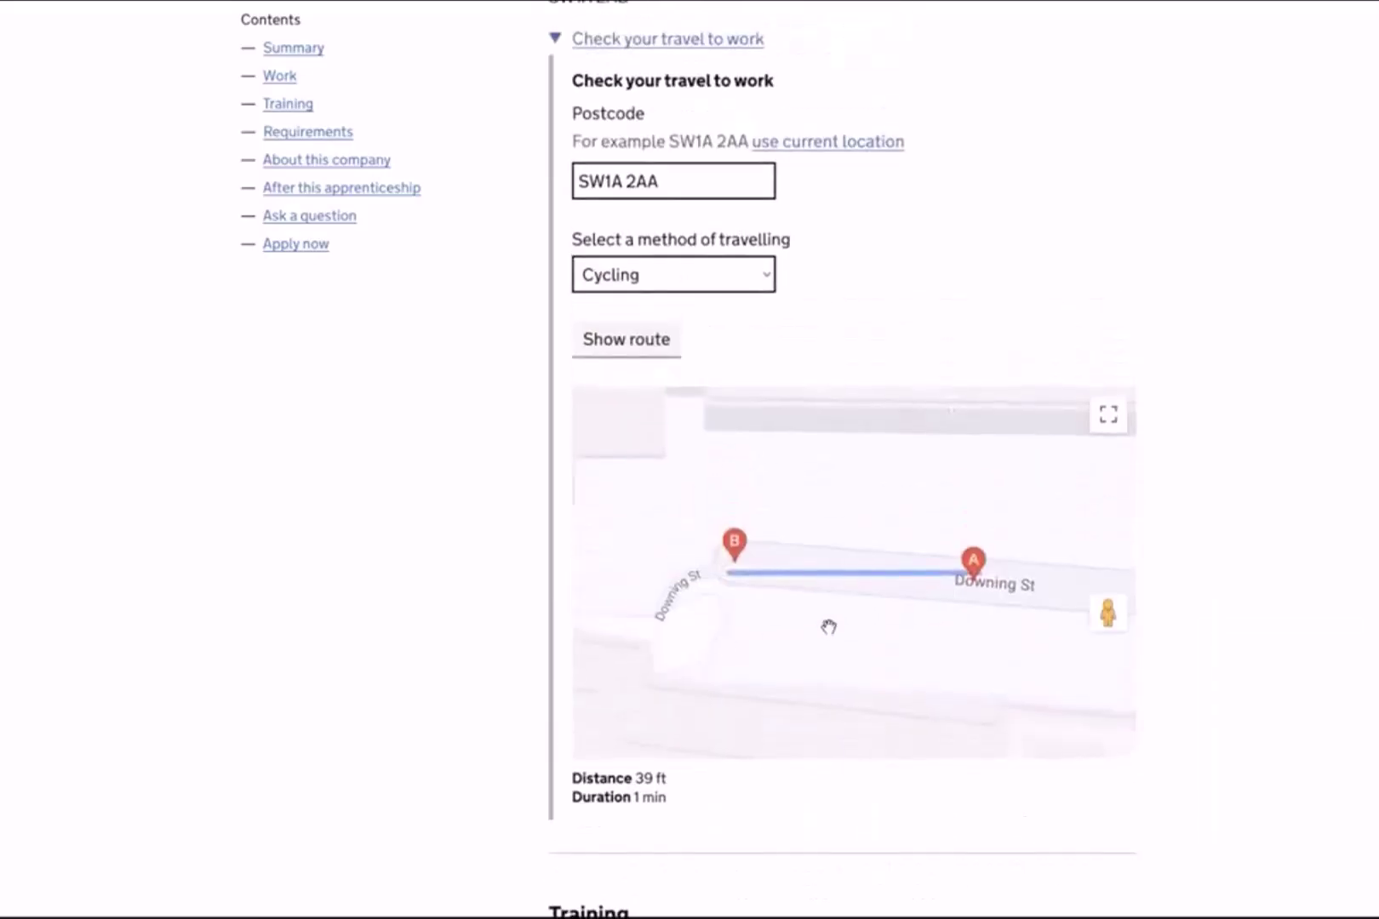
scroll(829, 628, down, 10)
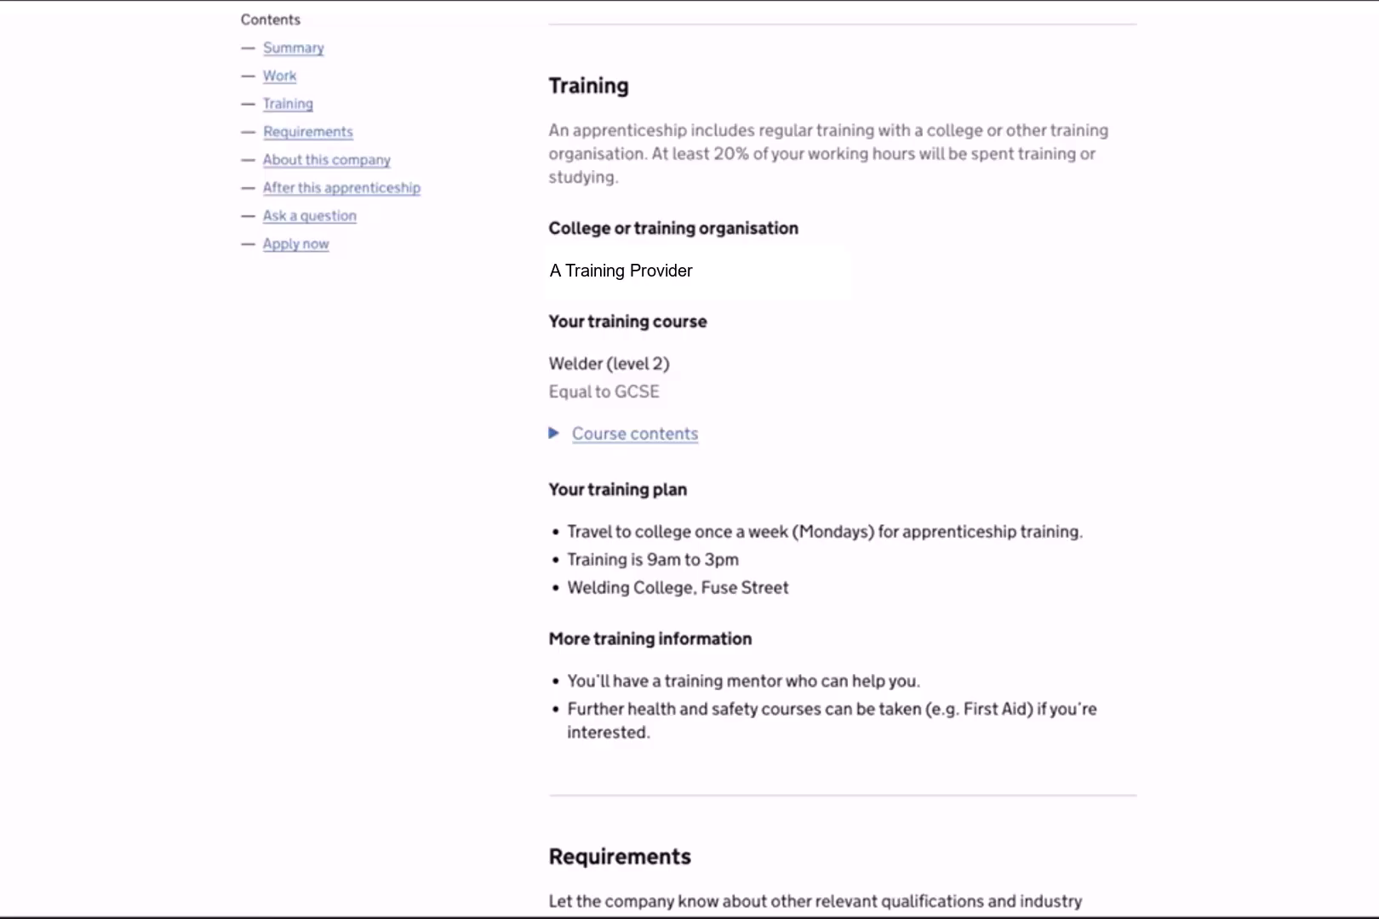
Start an application for the Welding Apprenticeship at Welding Metalworks Inc from the Apply now section.
scroll(832, 635, down, 8)
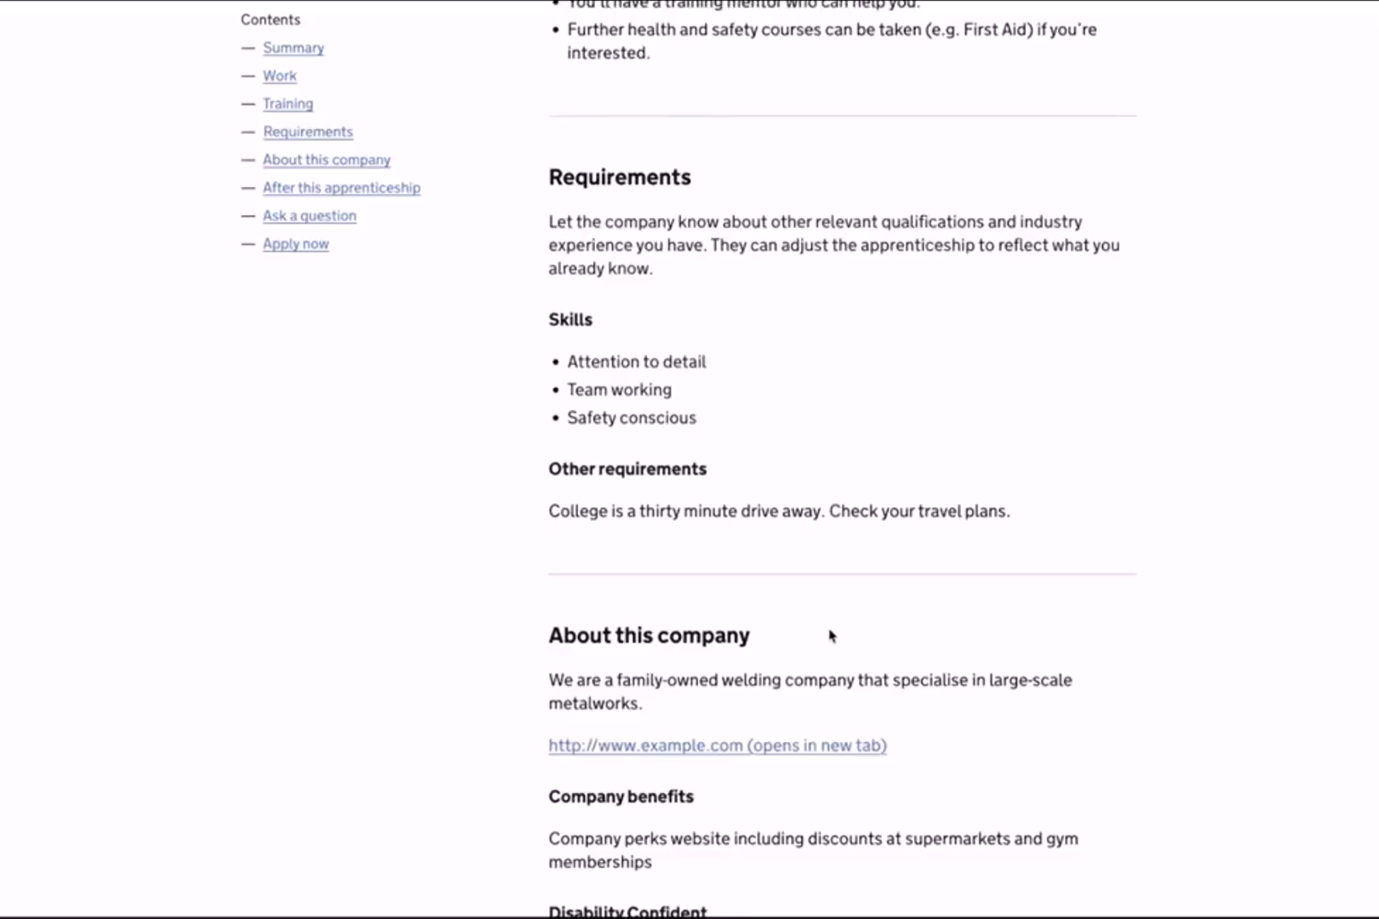
scroll(832, 636, down, 5)
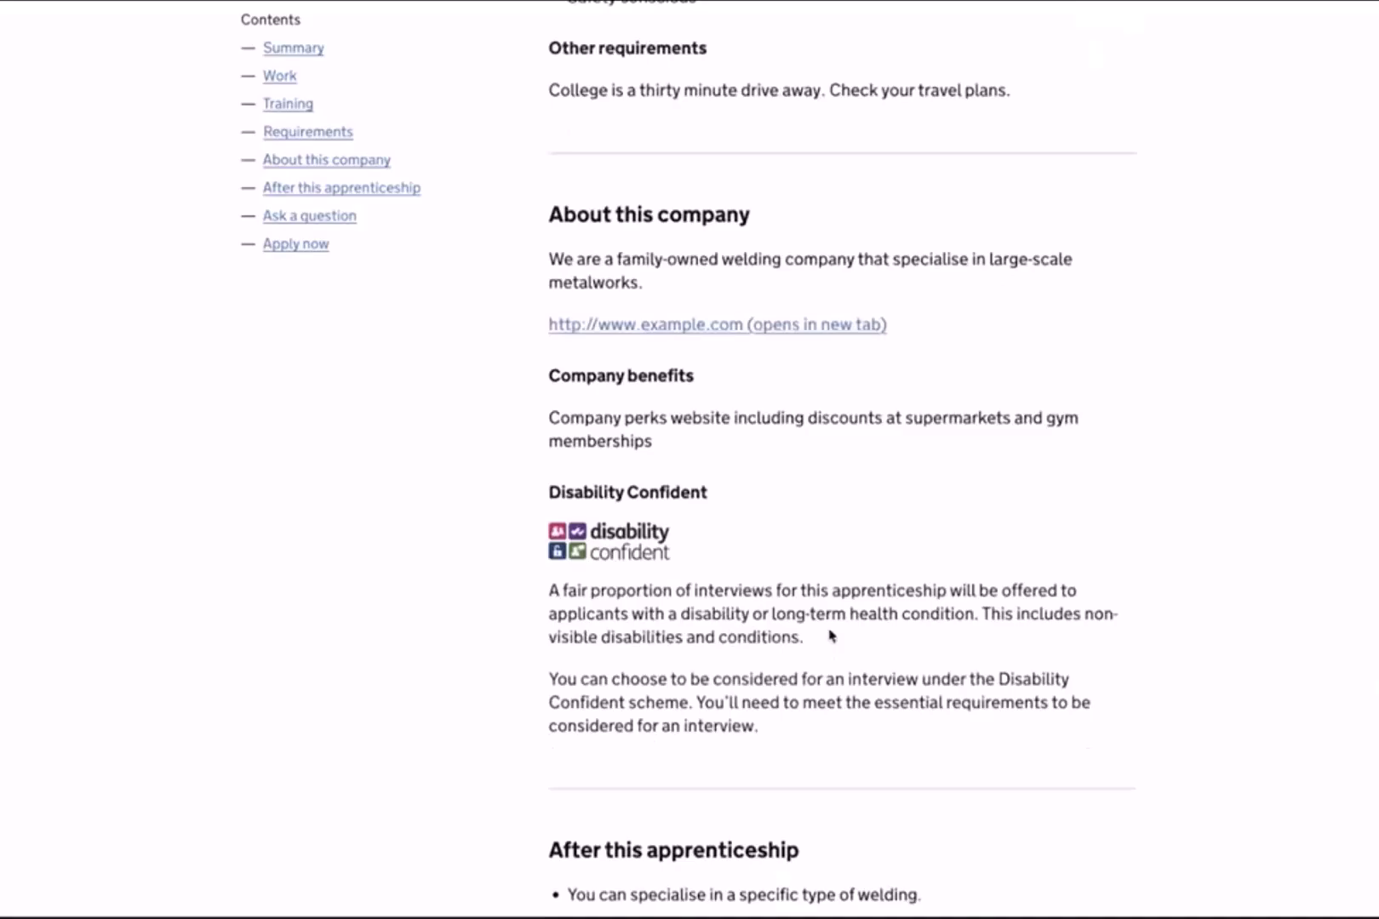
scroll(832, 636, down, 1)
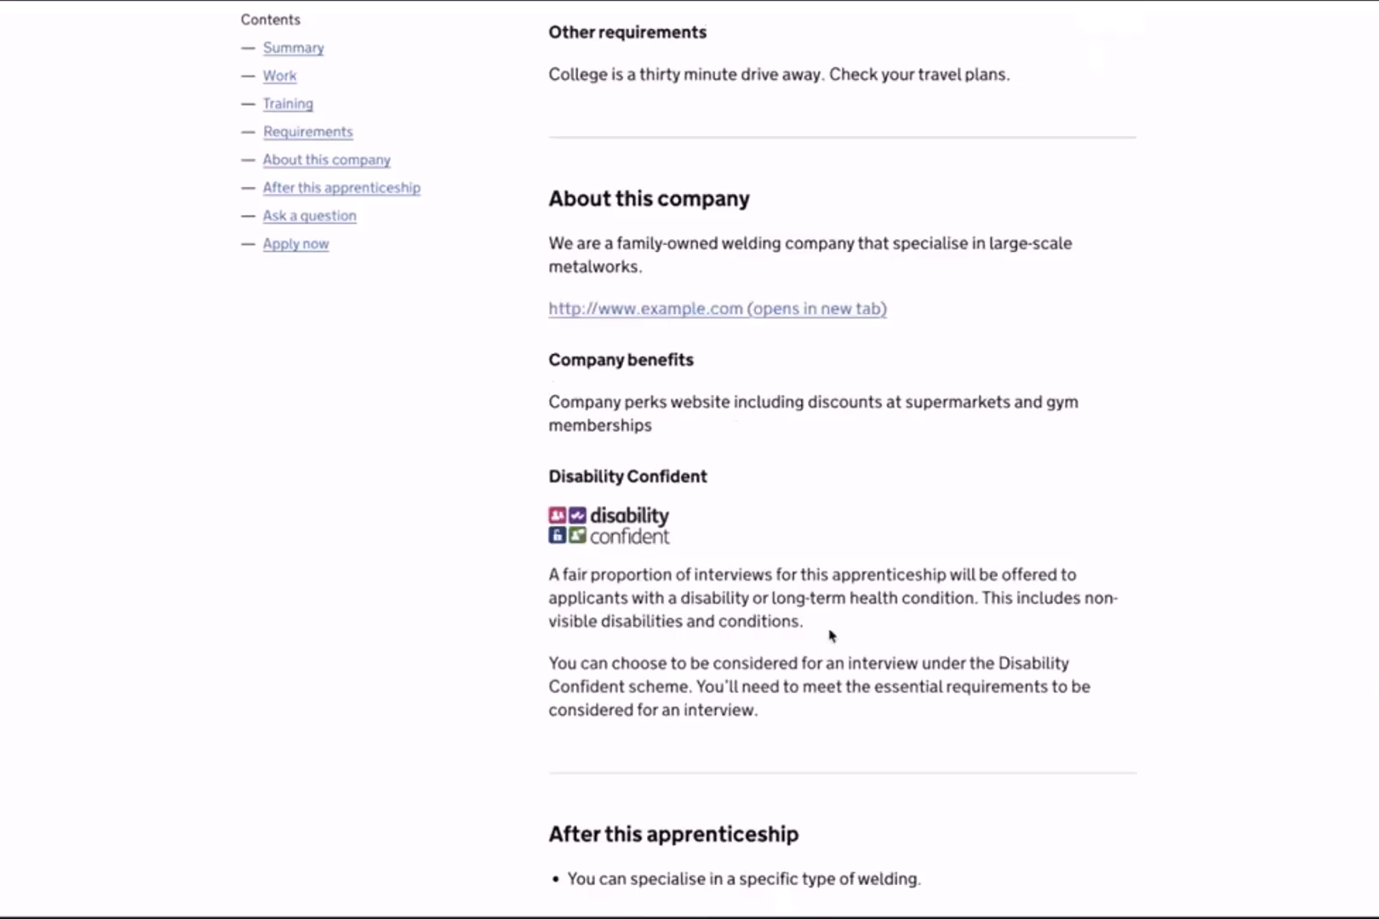
scroll(831, 635, down, 2)
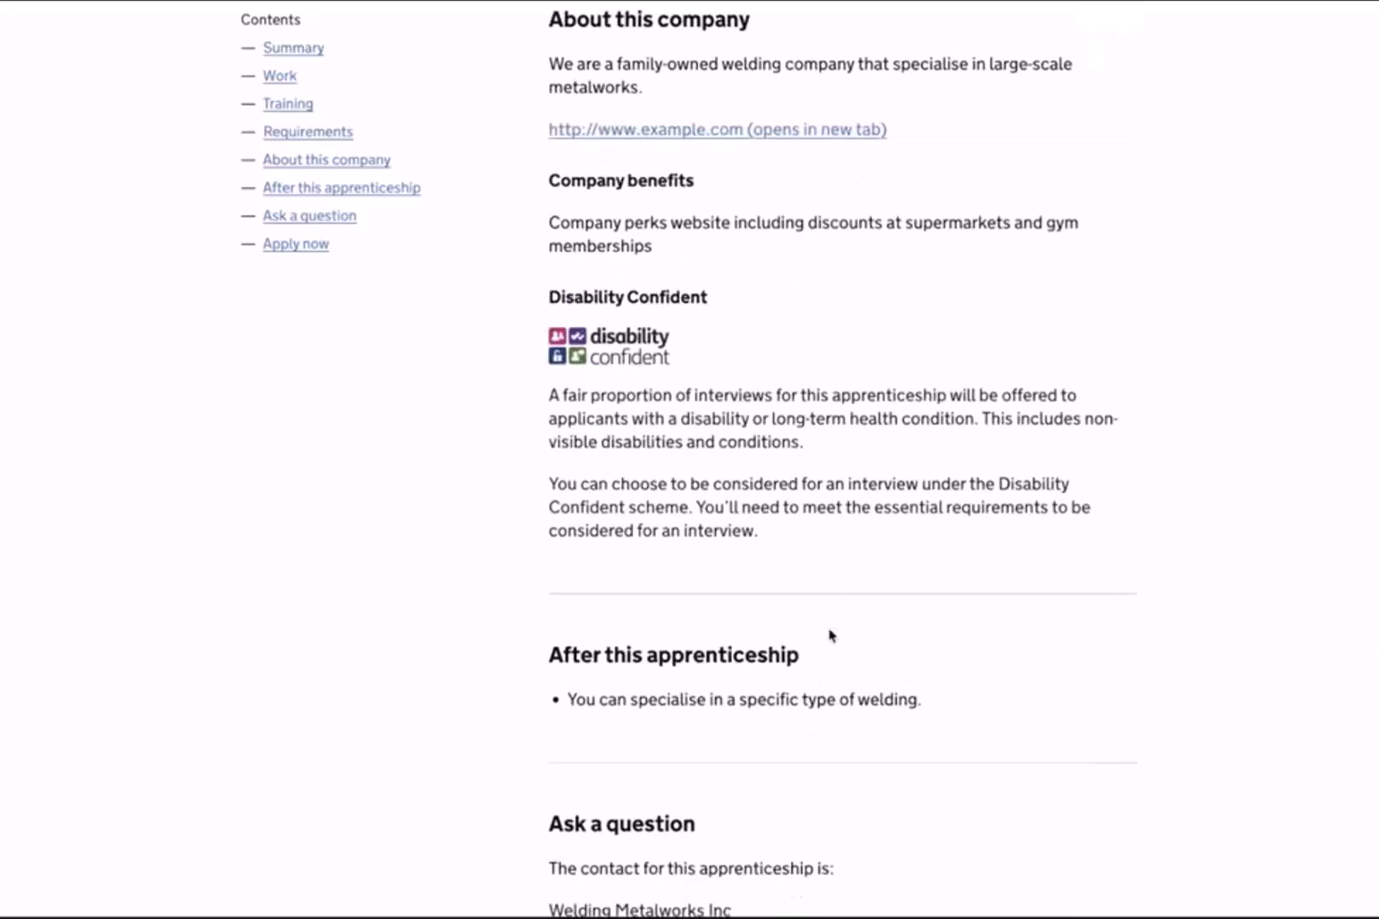
scroll(830, 635, down, 3)
scroll(831, 635, down, 2)
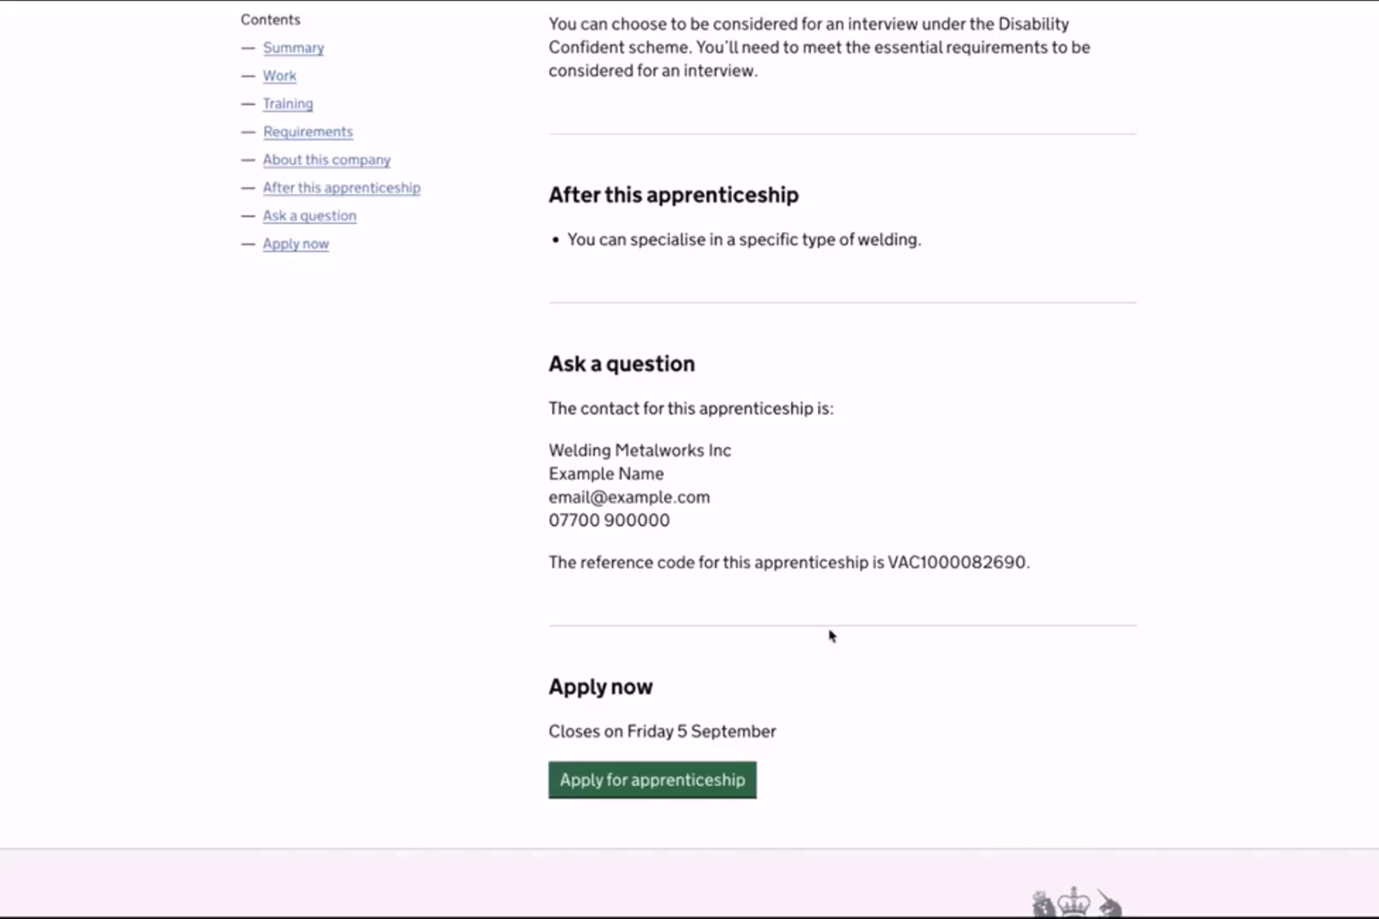
click(703, 779)
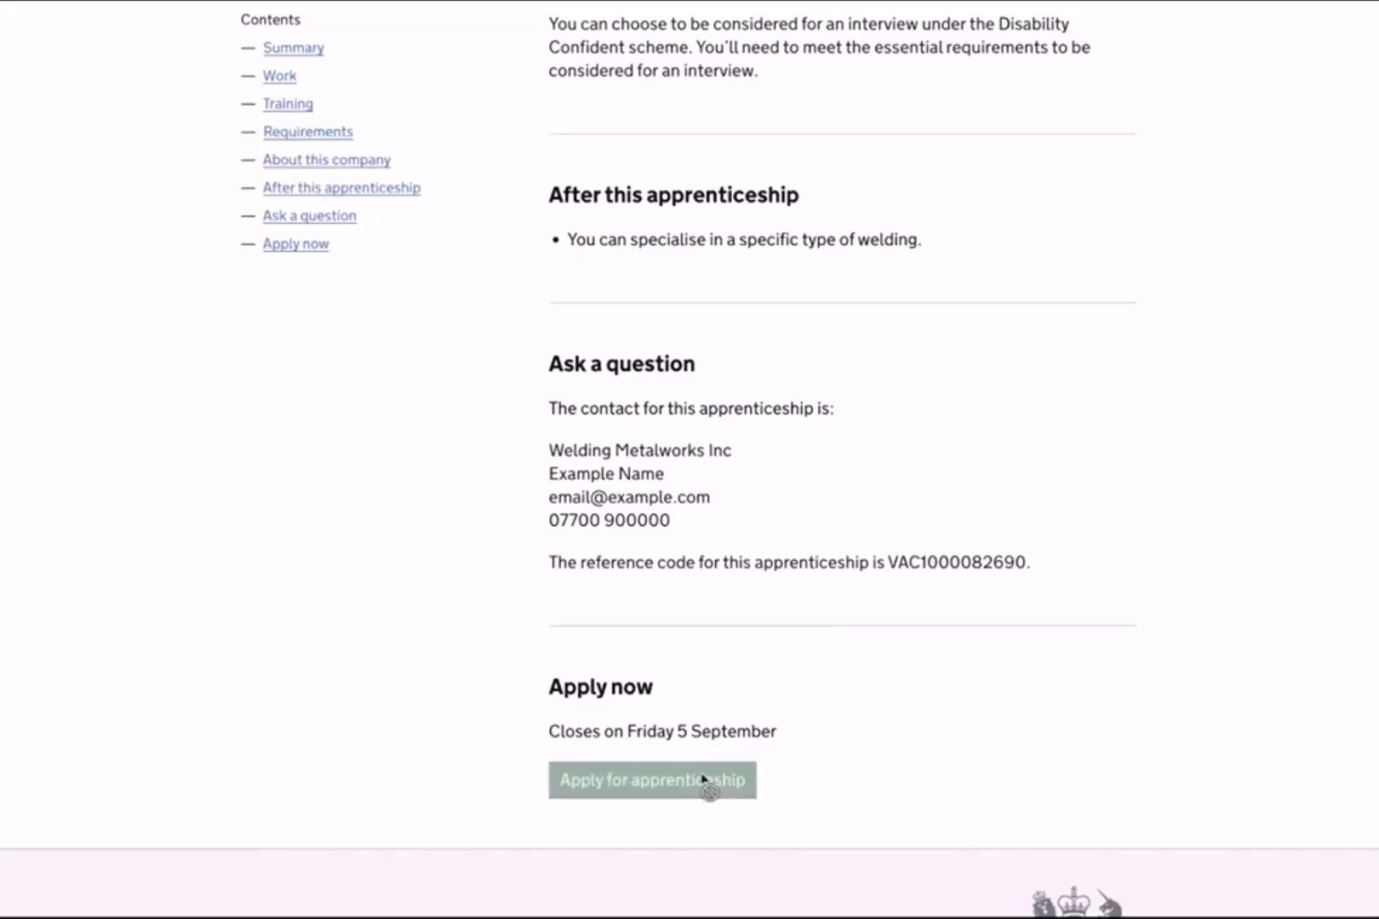